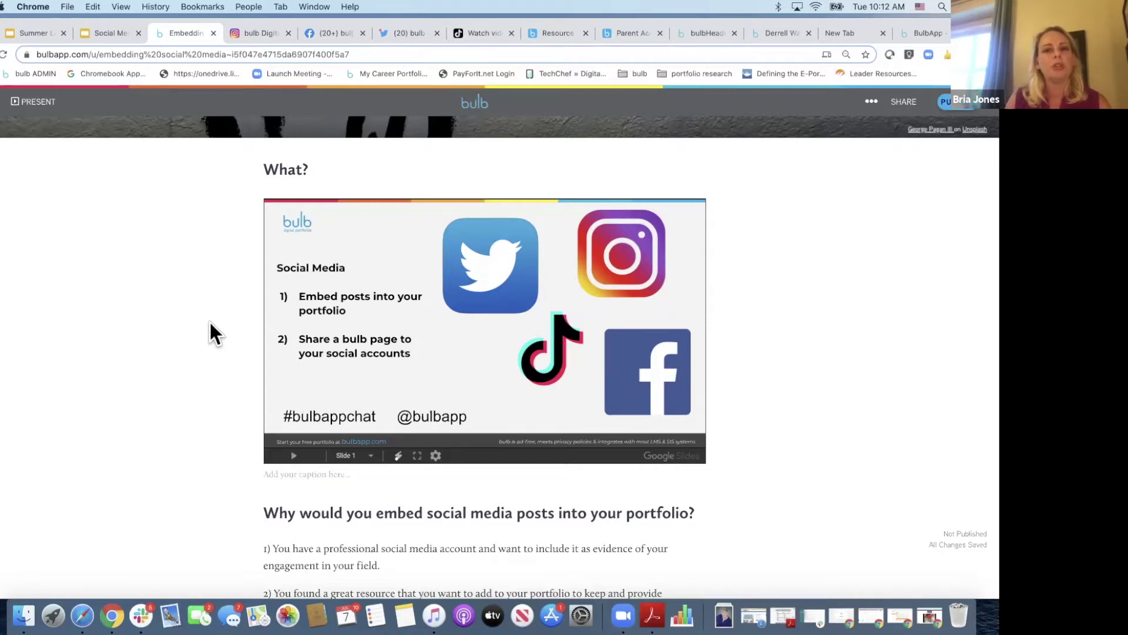
Review the Embedding Social Media page, including its reasons for embedding posts and for sharing a bulb page
scroll(215, 334, down, 5)
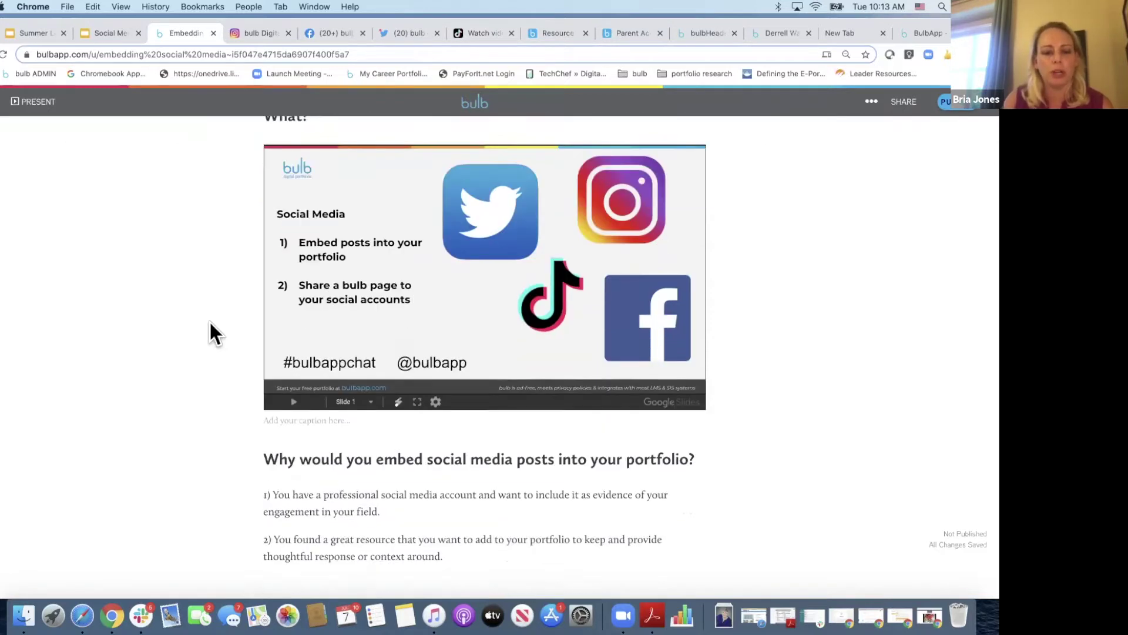
scroll(214, 333, up, 1)
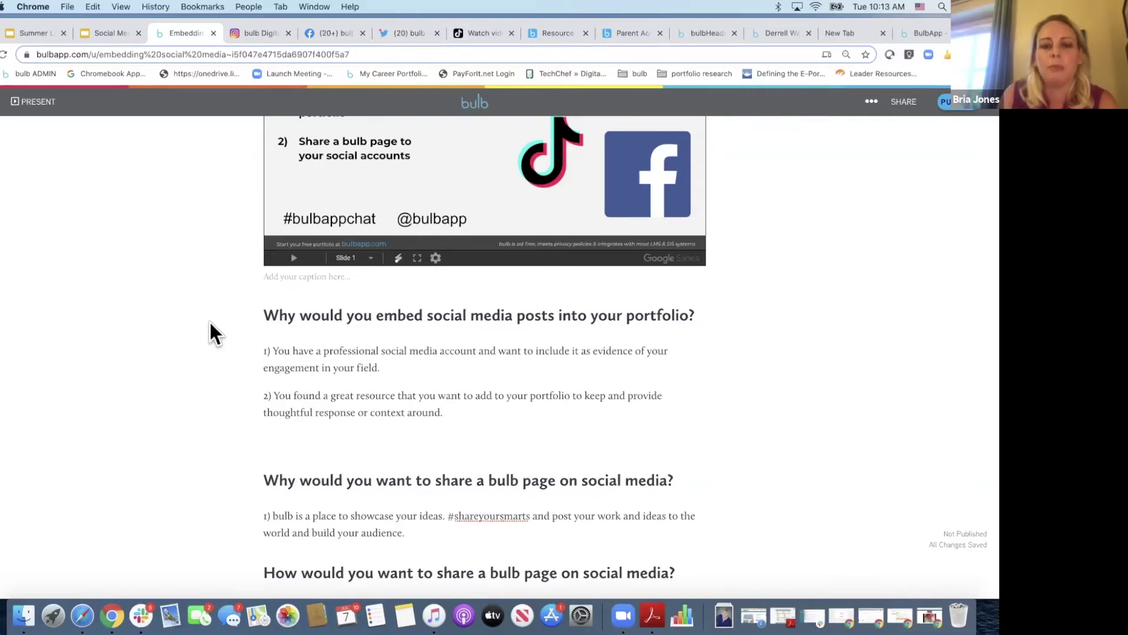
scroll(211, 333, down, 5)
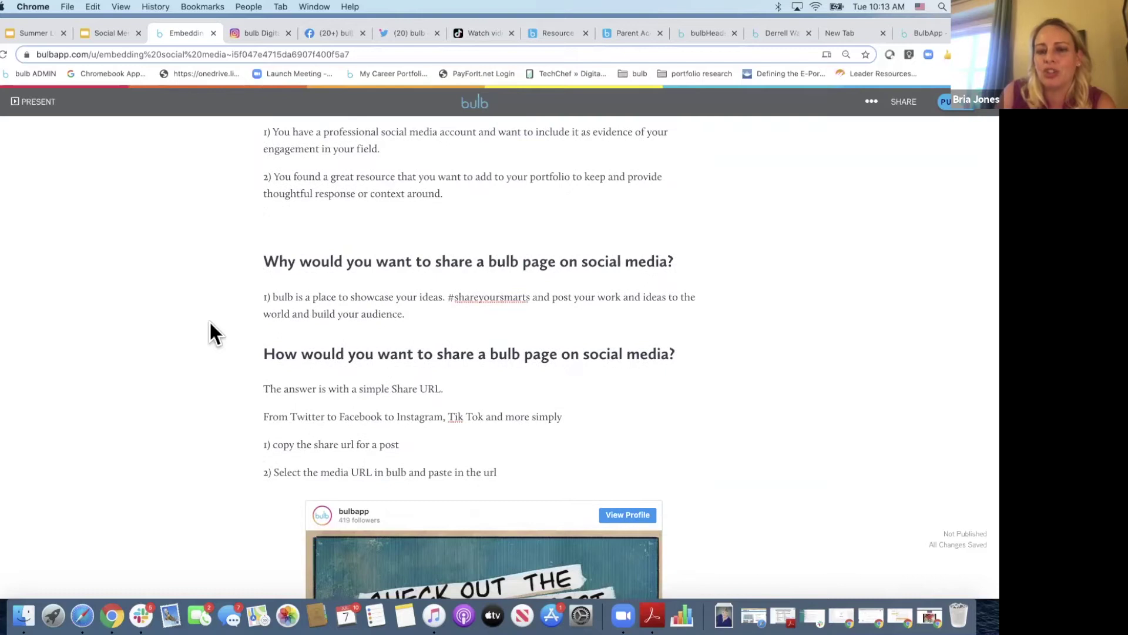
scroll(212, 333, down, 1)
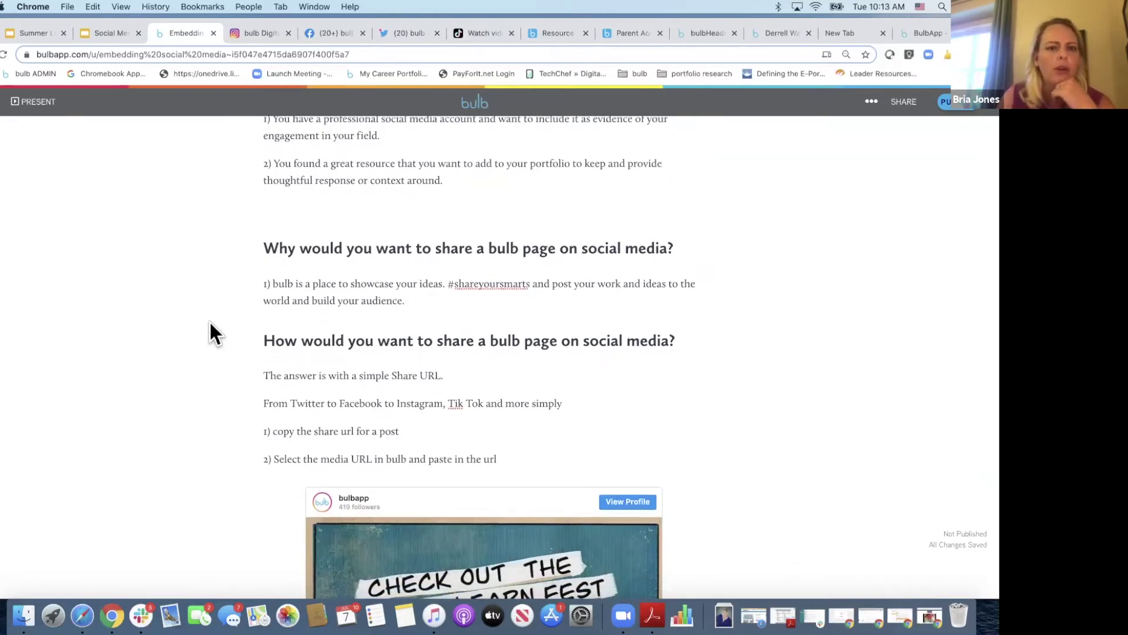
scroll(211, 333, up, 15)
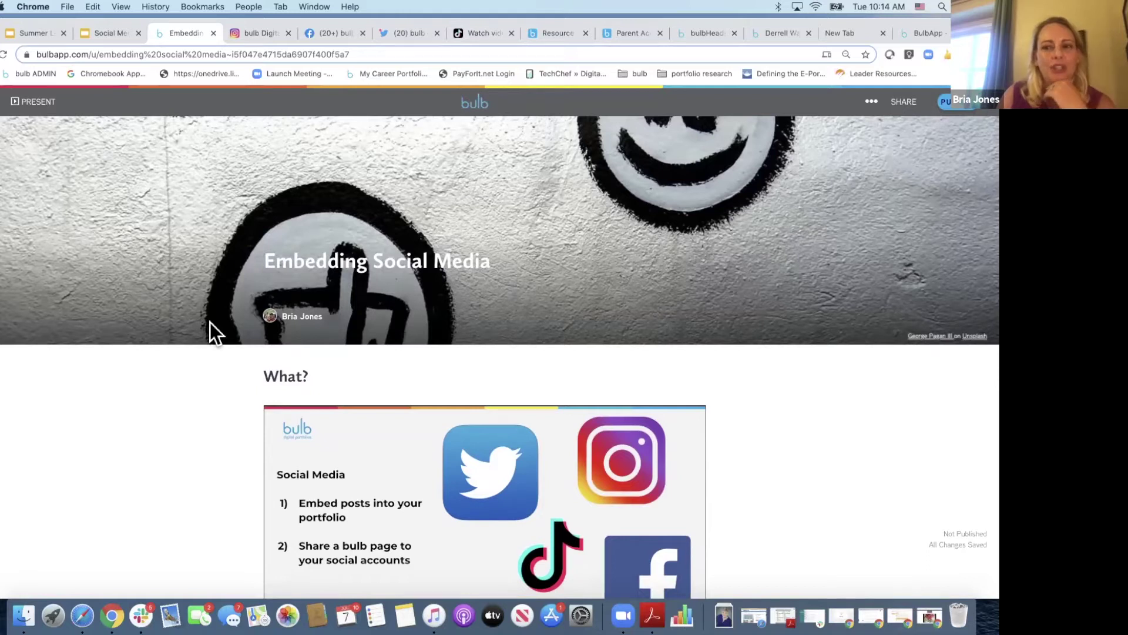
scroll(210, 322, down, 5)
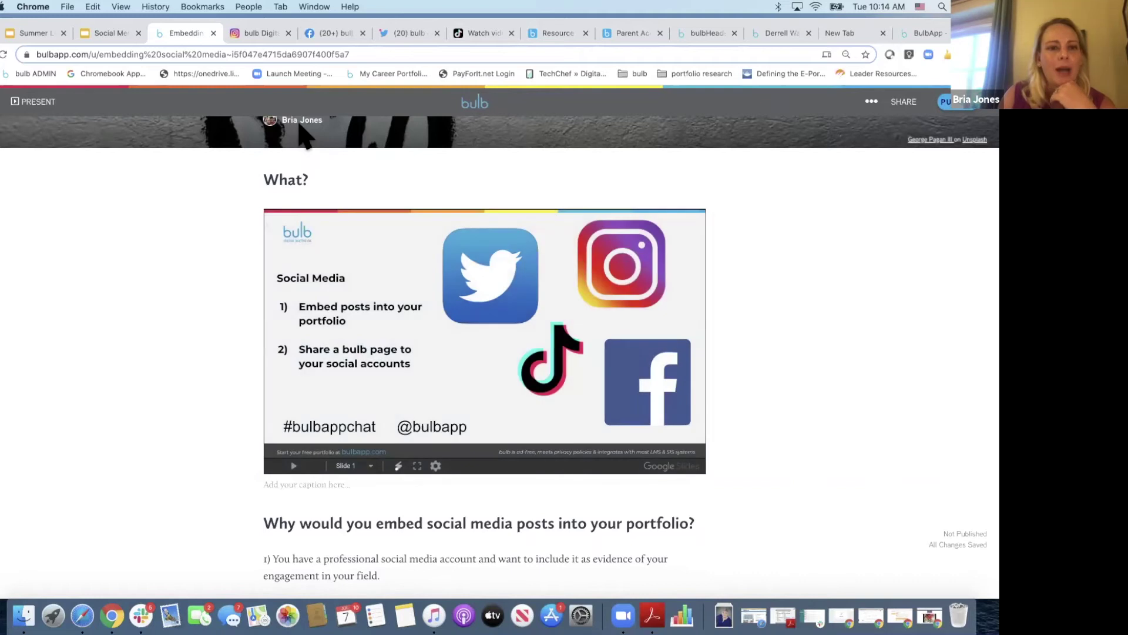
scroll(326, 178, down, 3)
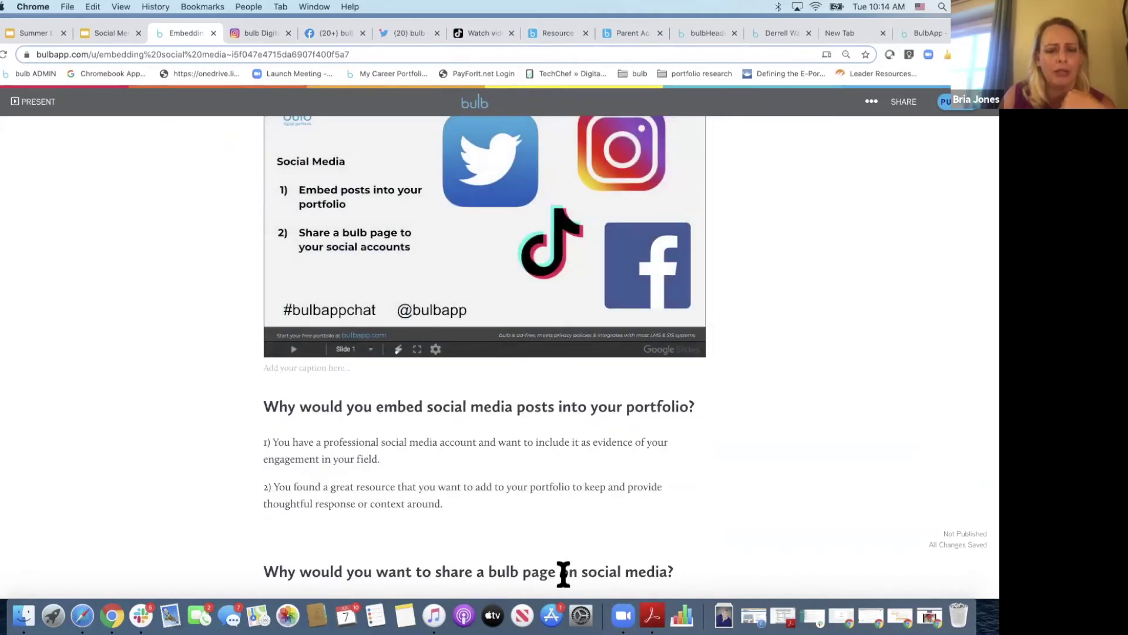
Add a blank line after the second reason for embedding posts and start a URL embed there
click(454, 504)
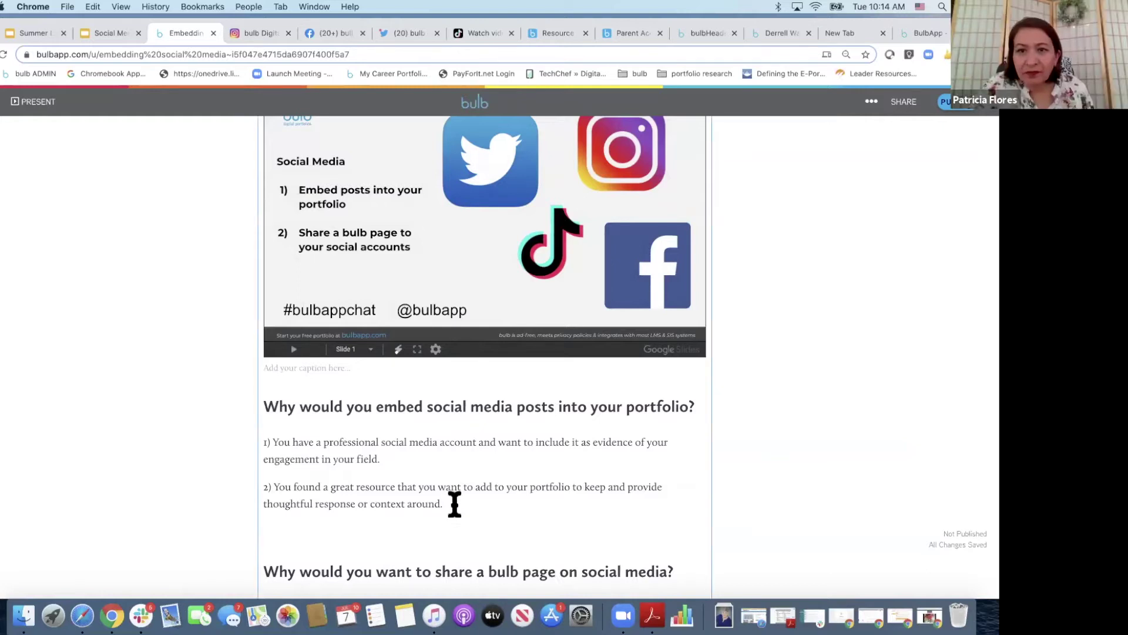
key(Return)
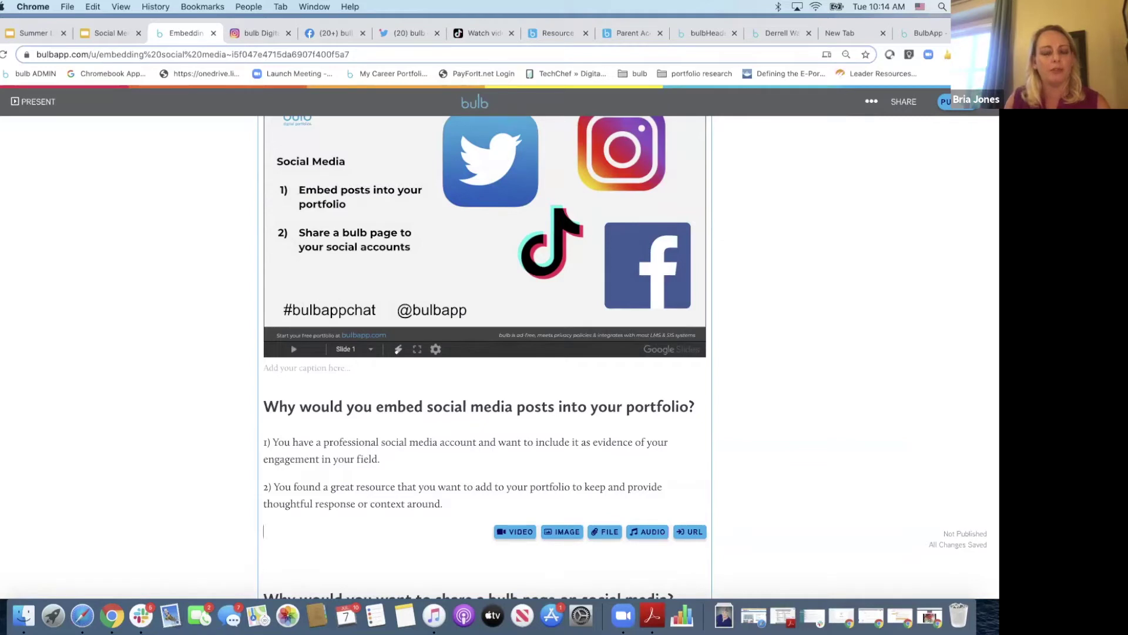
scroll(743, 524, down, 2)
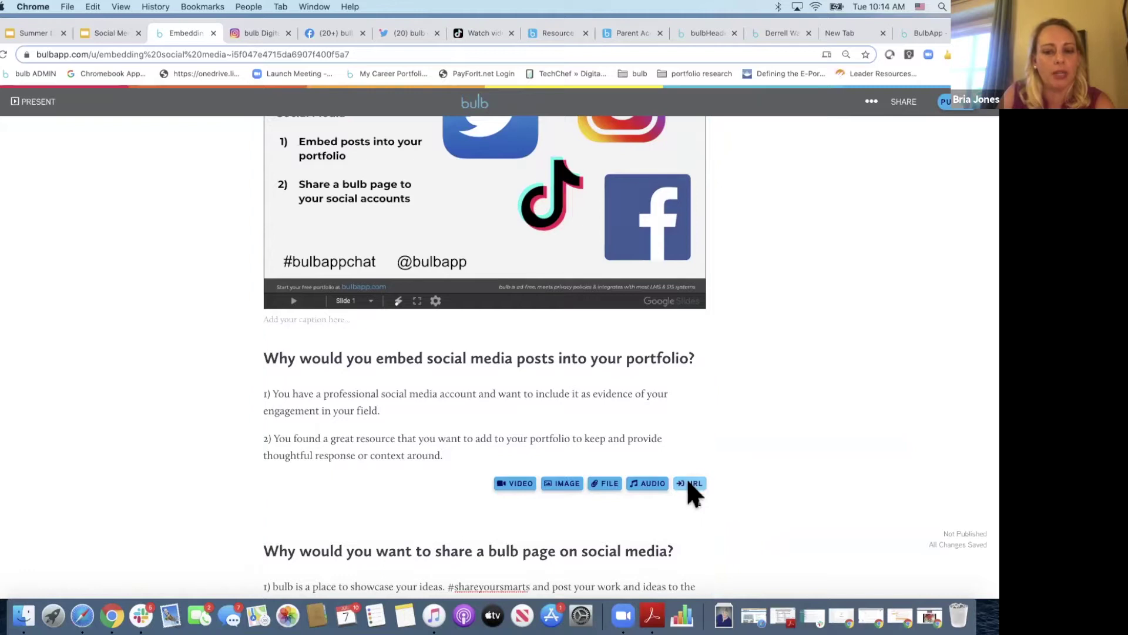
click(692, 484)
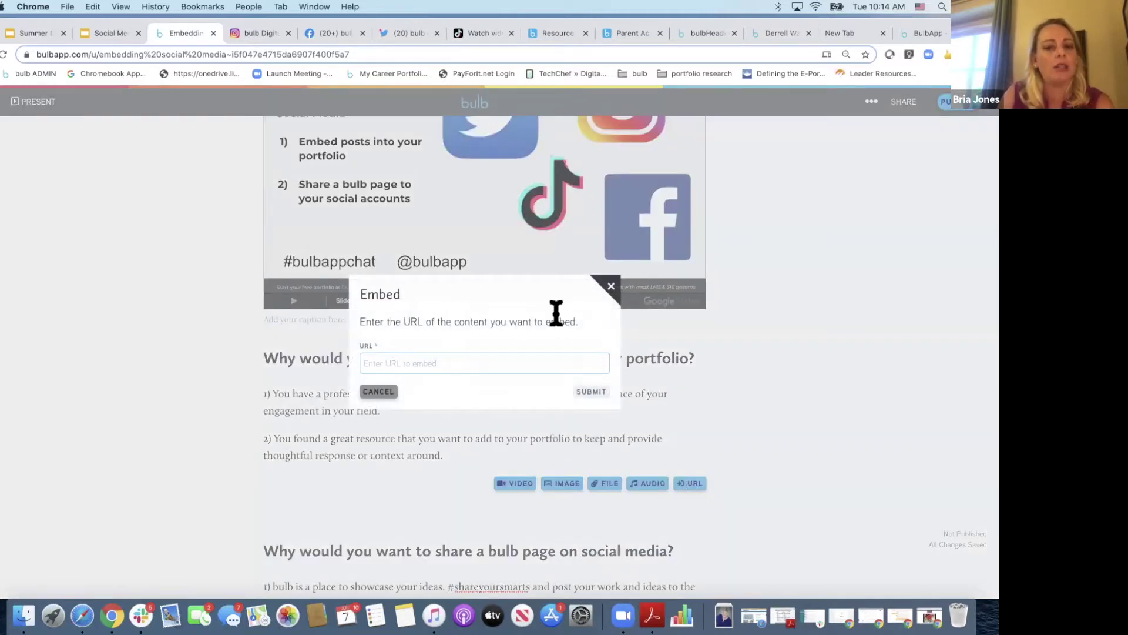
click(479, 370)
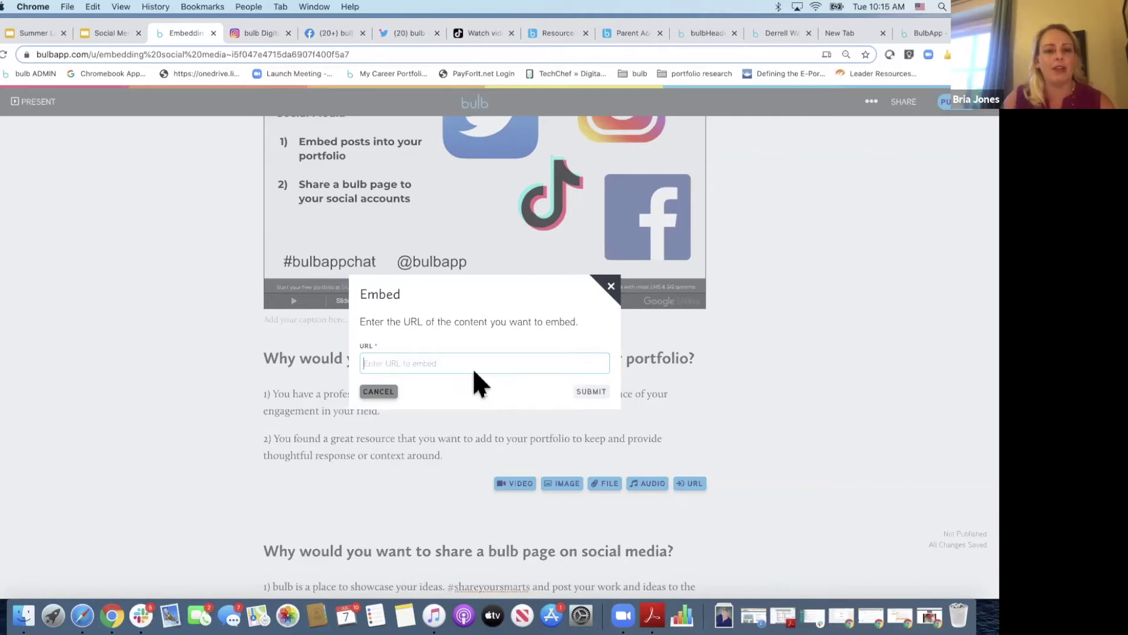
Switch to bulb's Instagram profile and copy the link of the "Thoughts from Robert Frost" post
click(256, 40)
scroll(150, 255, up, 3)
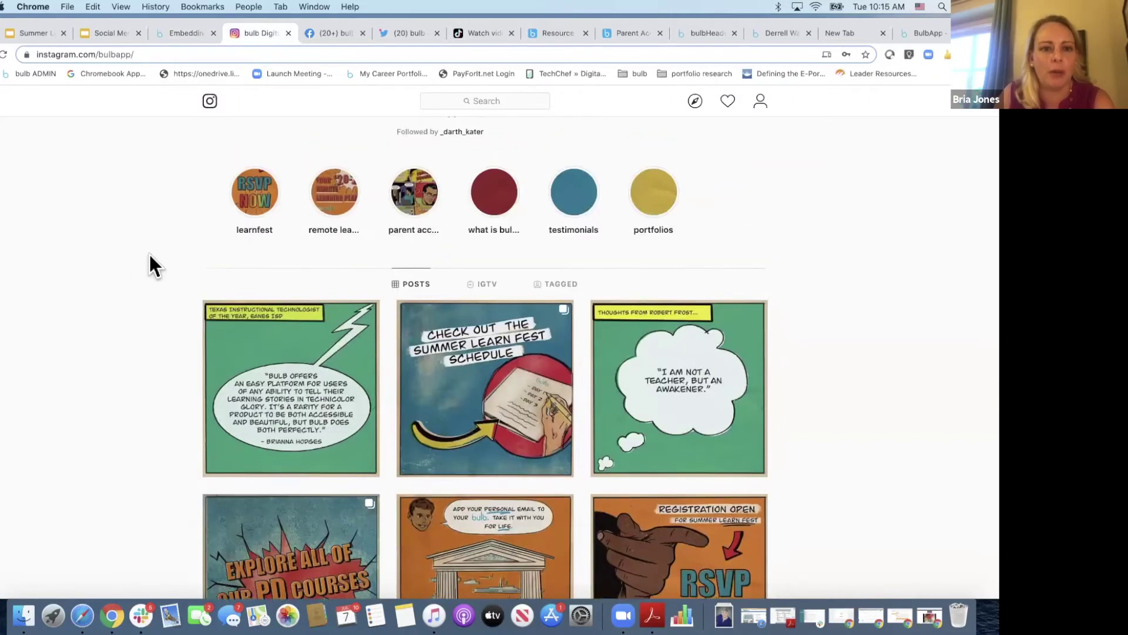
scroll(149, 255, down, 4)
scroll(149, 255, up, 1)
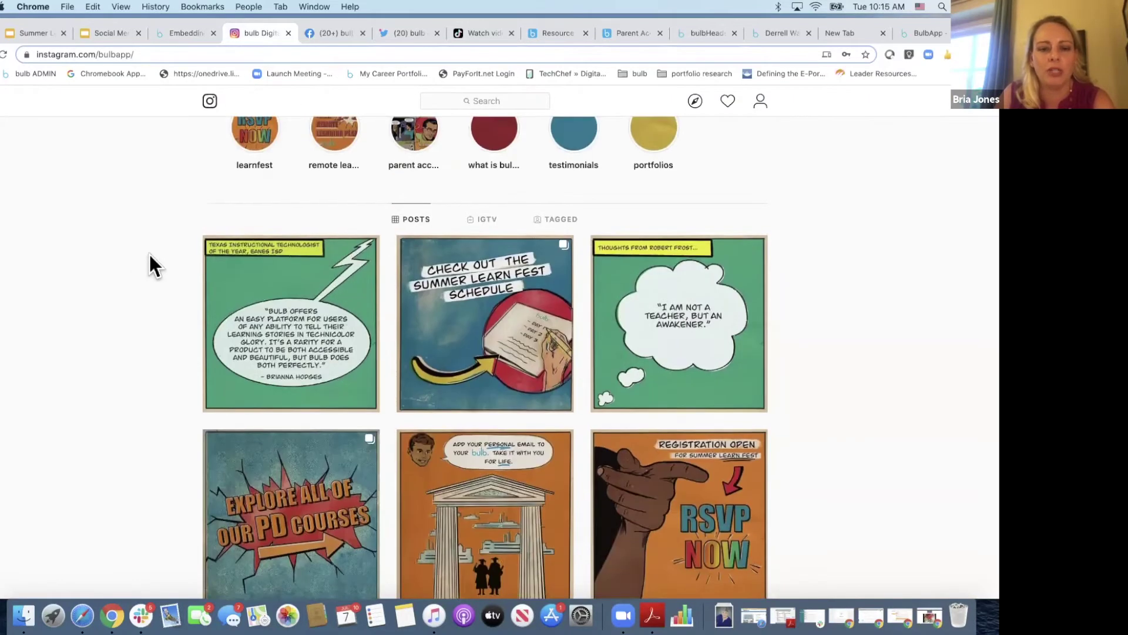
scroll(149, 255, down, 5)
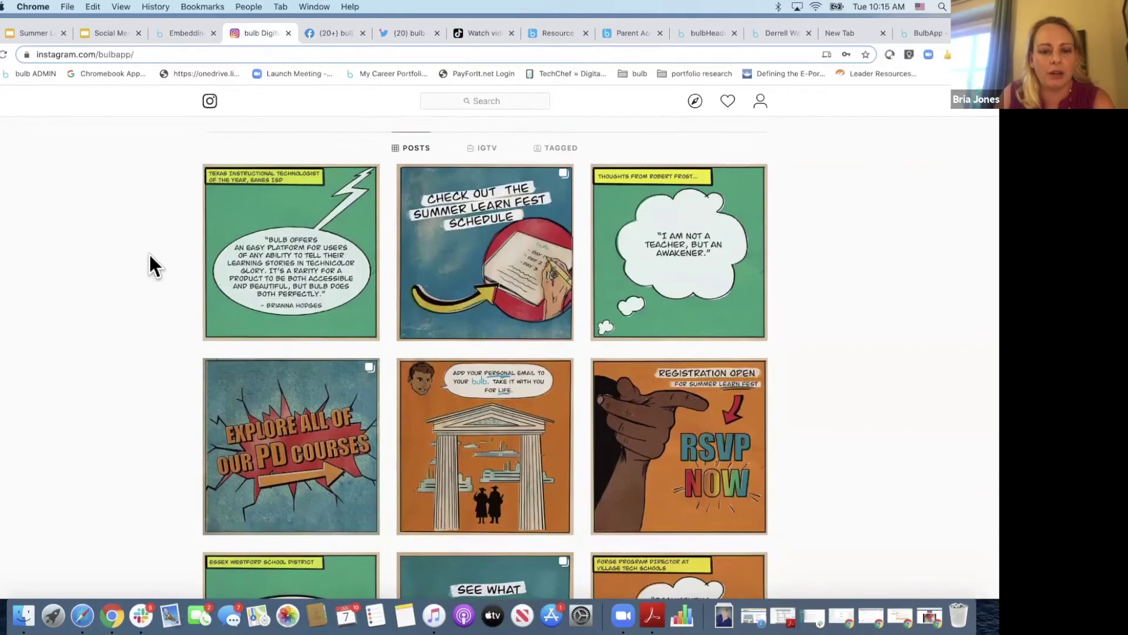
scroll(149, 255, up, 4)
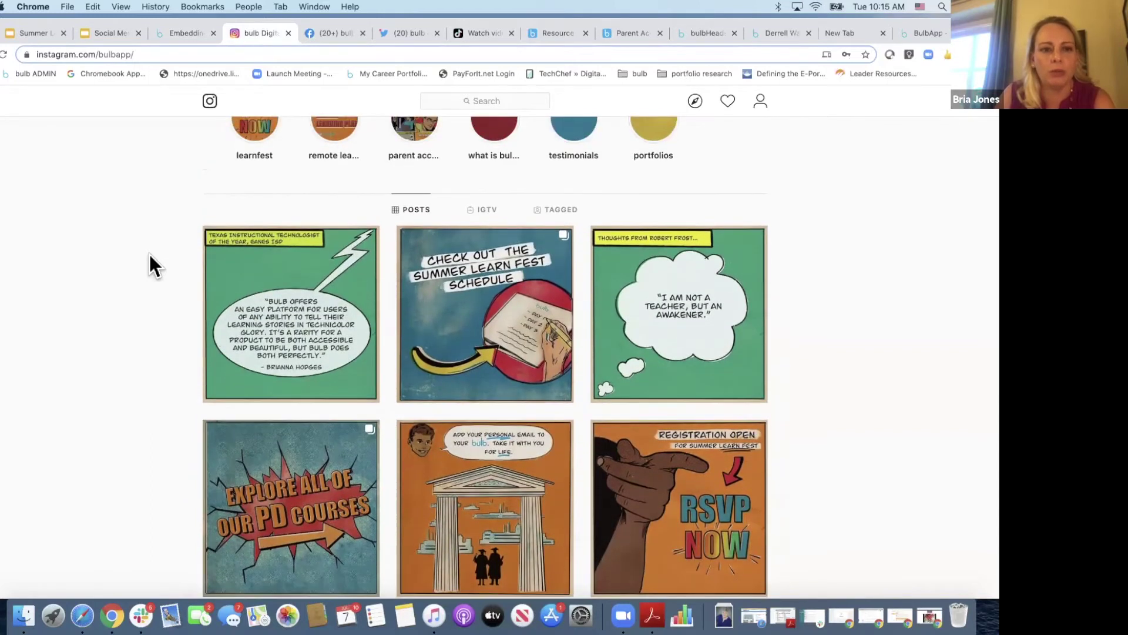
scroll(150, 256, up, 2)
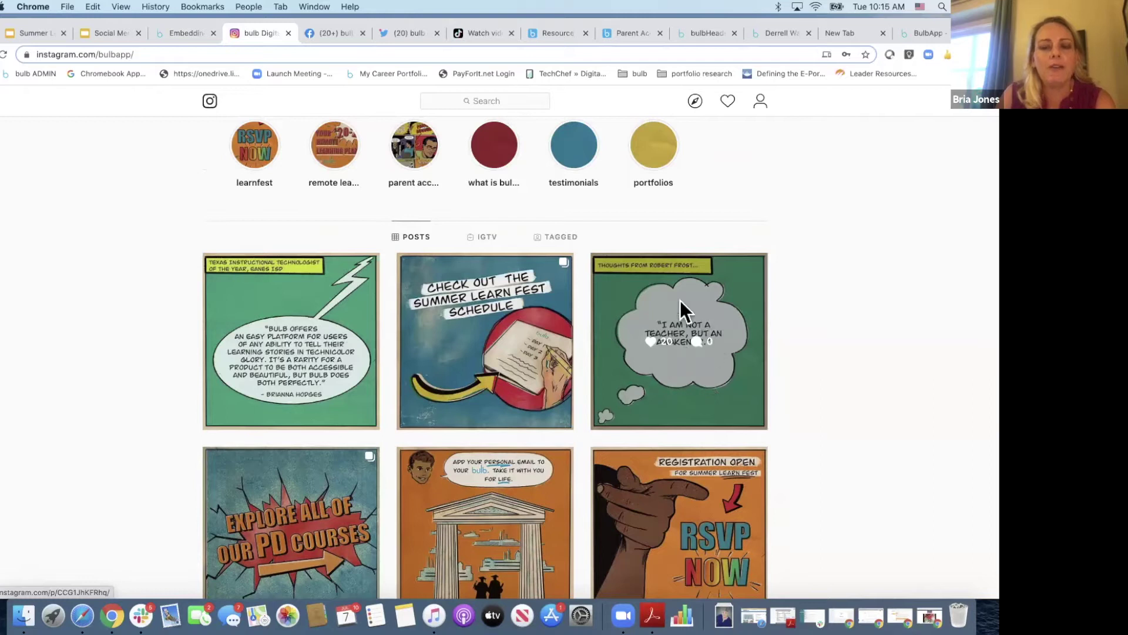
click(691, 386)
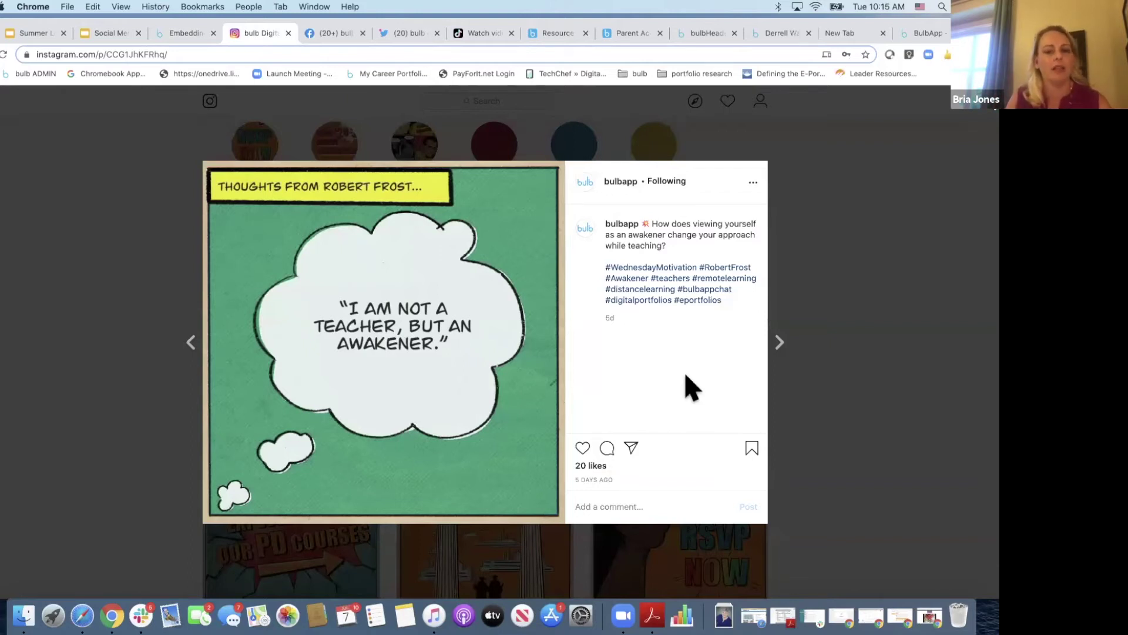
click(631, 449)
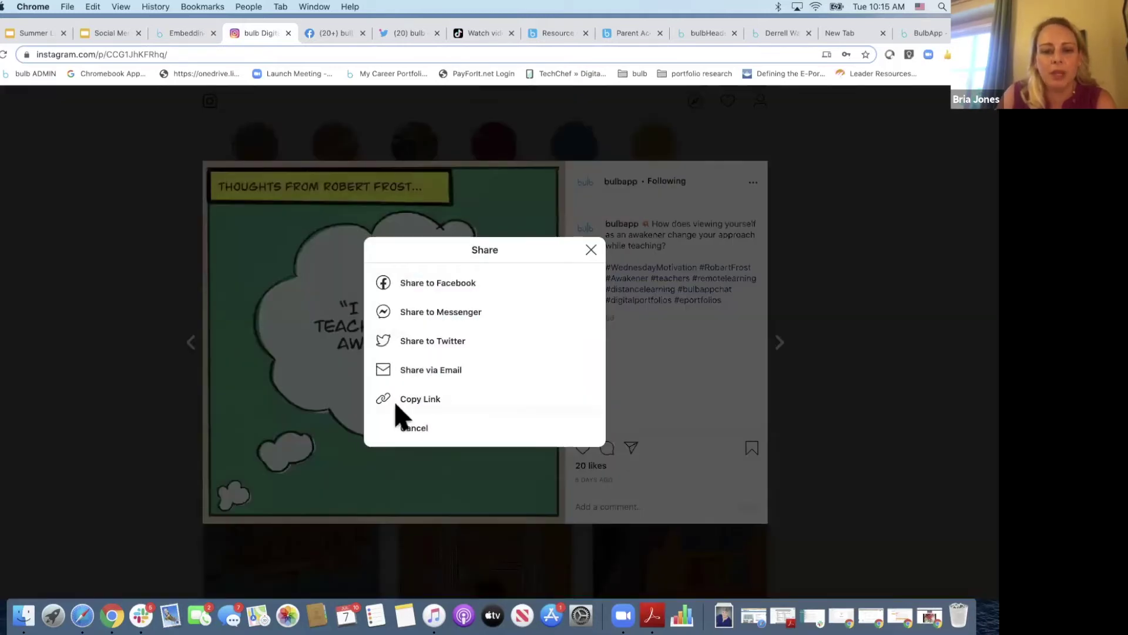
click(425, 400)
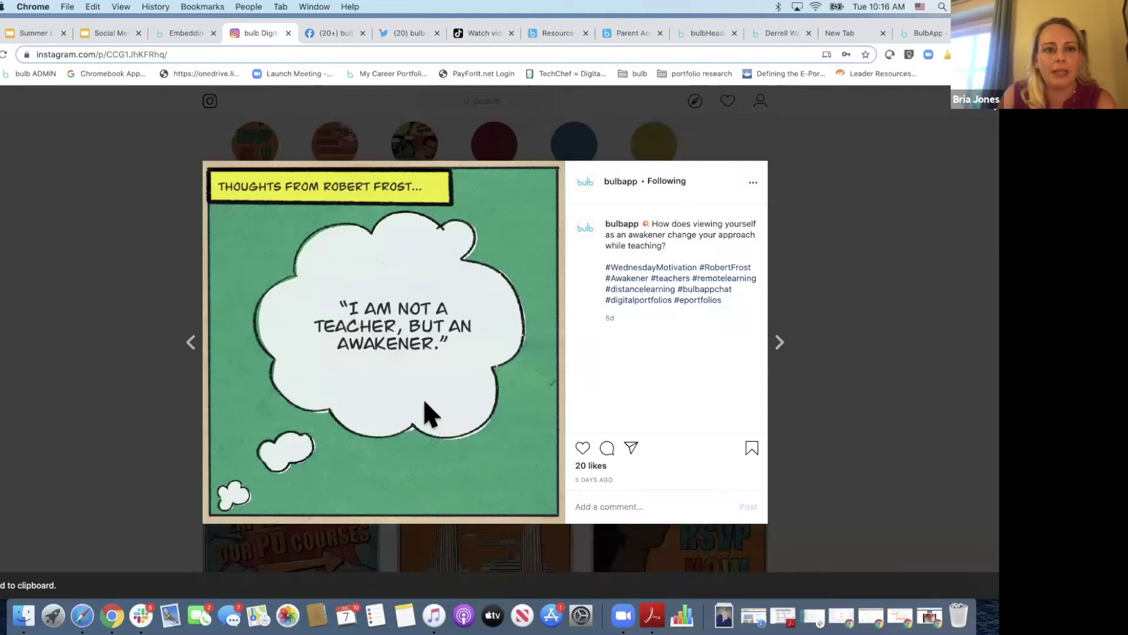
Return to the bulb page and embed the copied Instagram post link
click(178, 33)
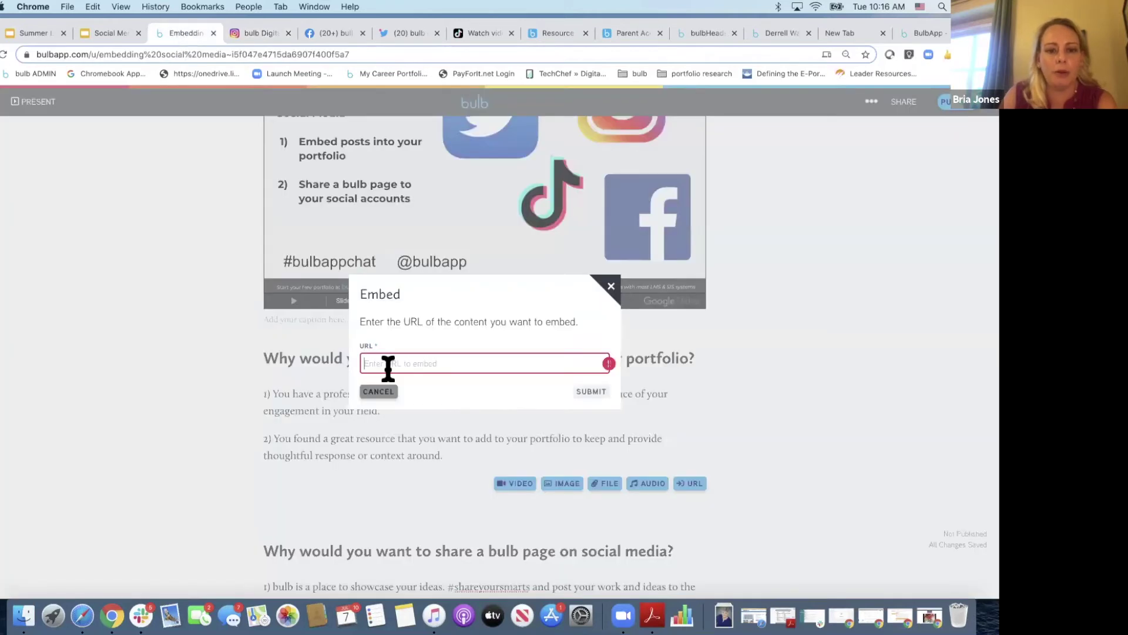
key(super+v)
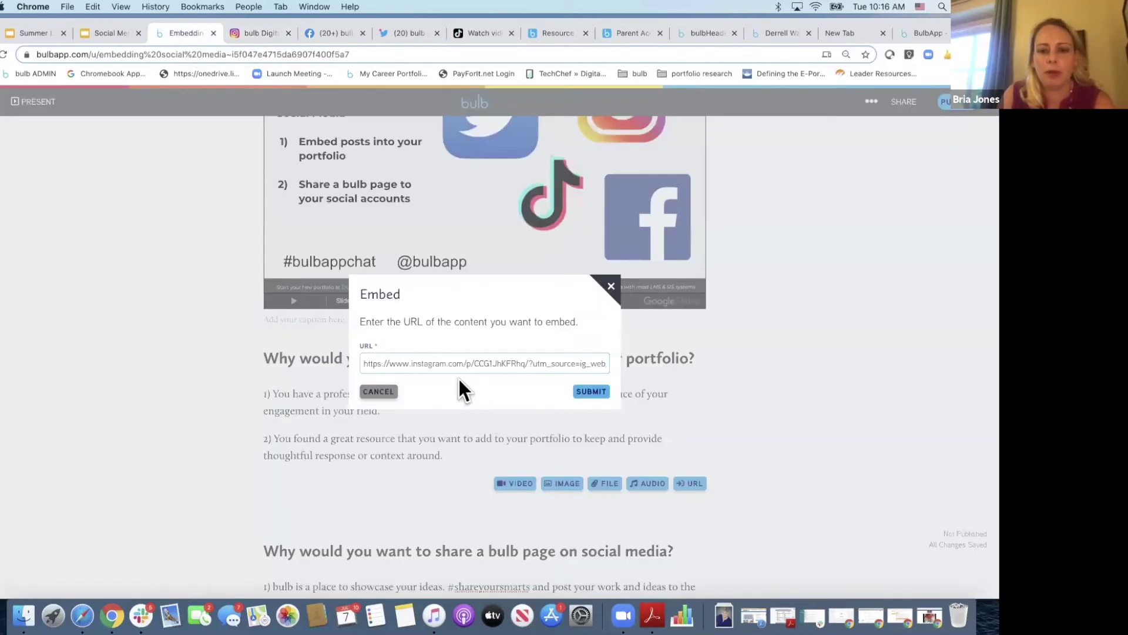
click(589, 391)
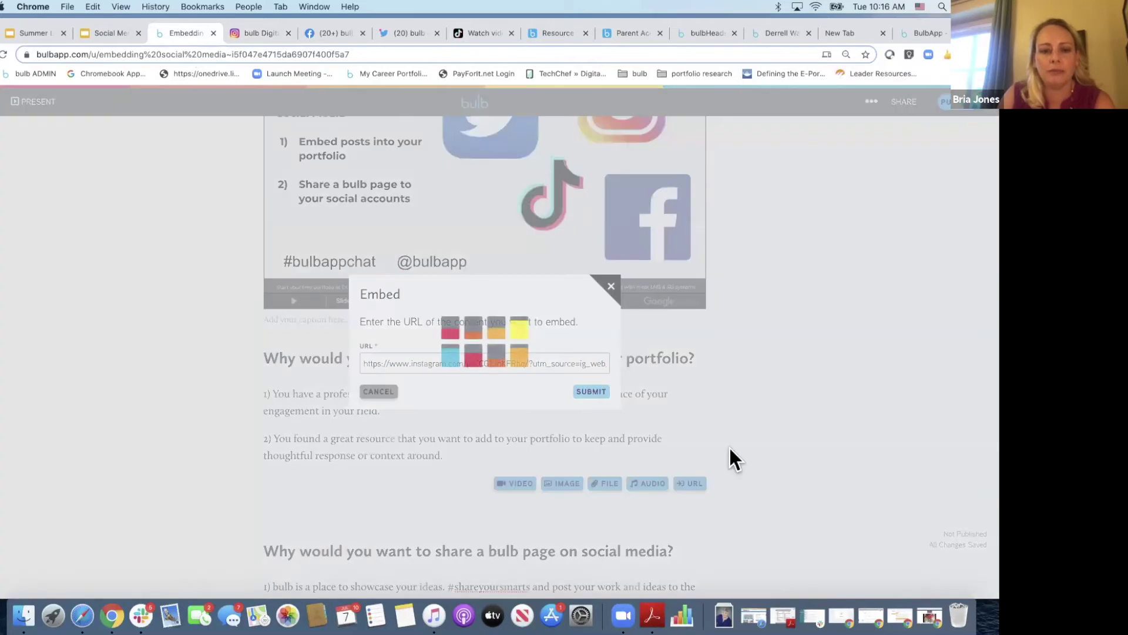
Reload the bulb page and check how the embedded Instagram post renders
scroll(730, 445, down, 5)
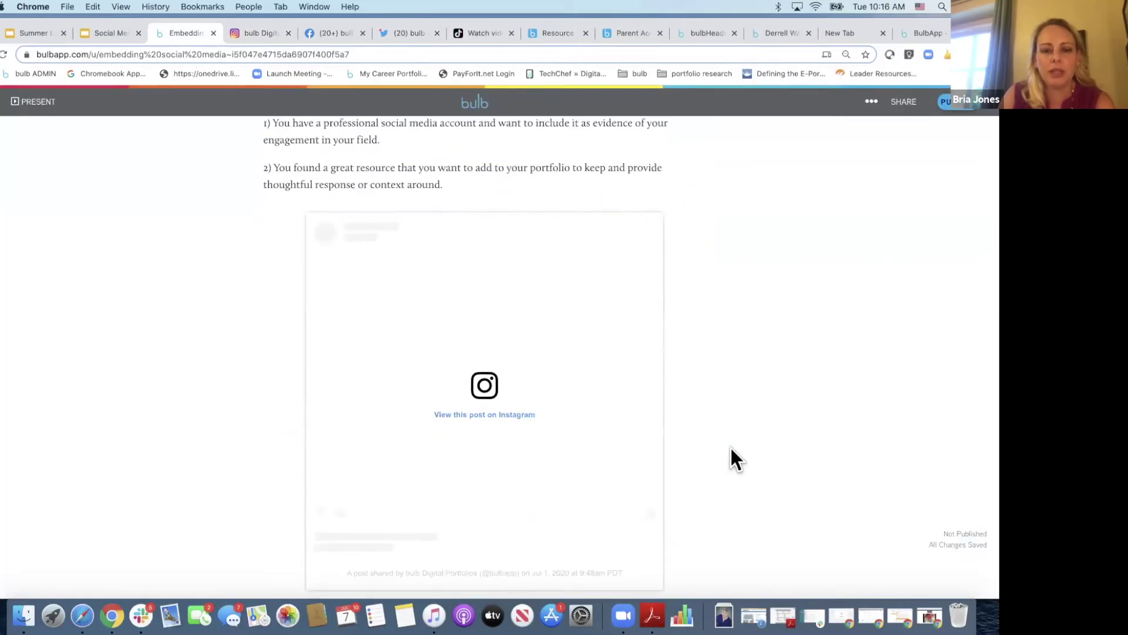
click(3, 54)
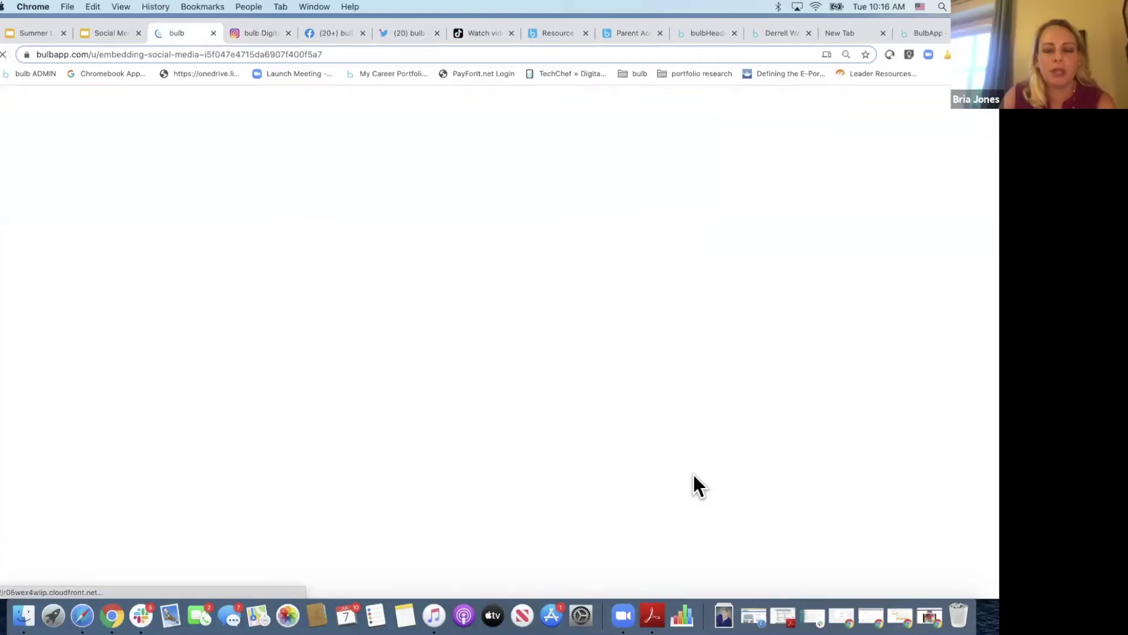
scroll(762, 516, down, 10)
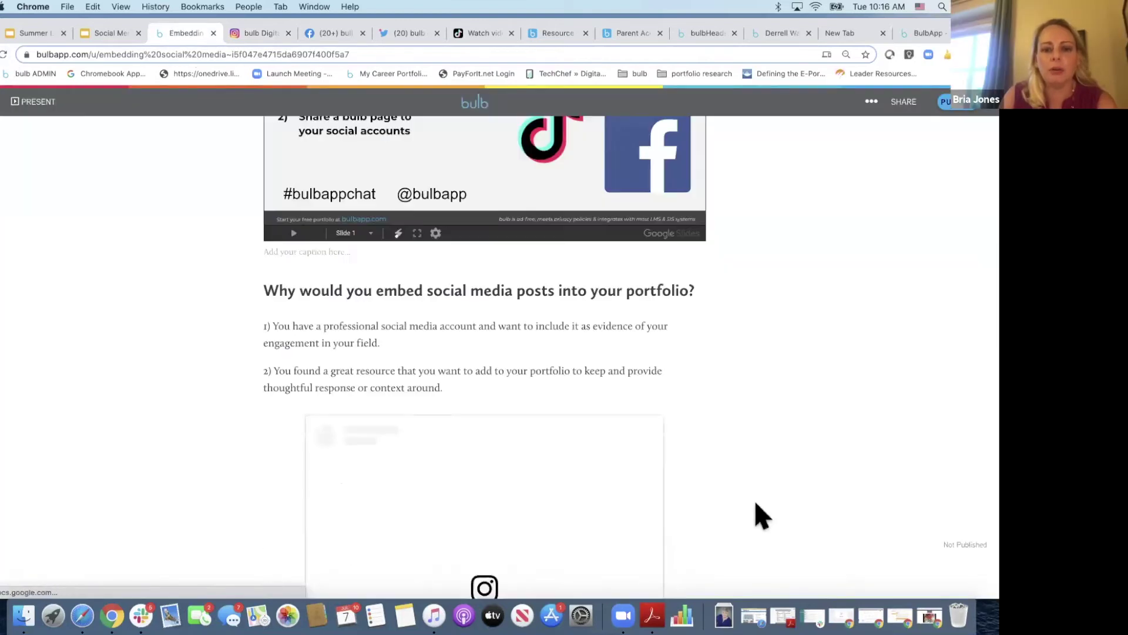
scroll(762, 516, up, 1)
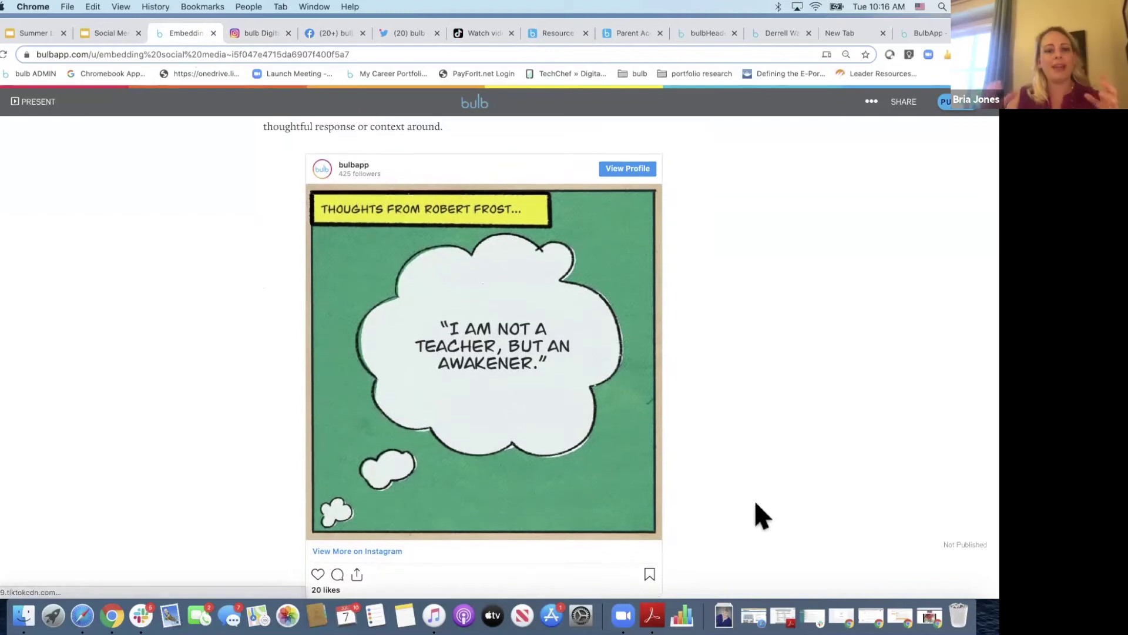
Place the text cursor on the empty line below the embedded Instagram post
scroll(763, 516, down, 1)
scroll(762, 516, down, 2)
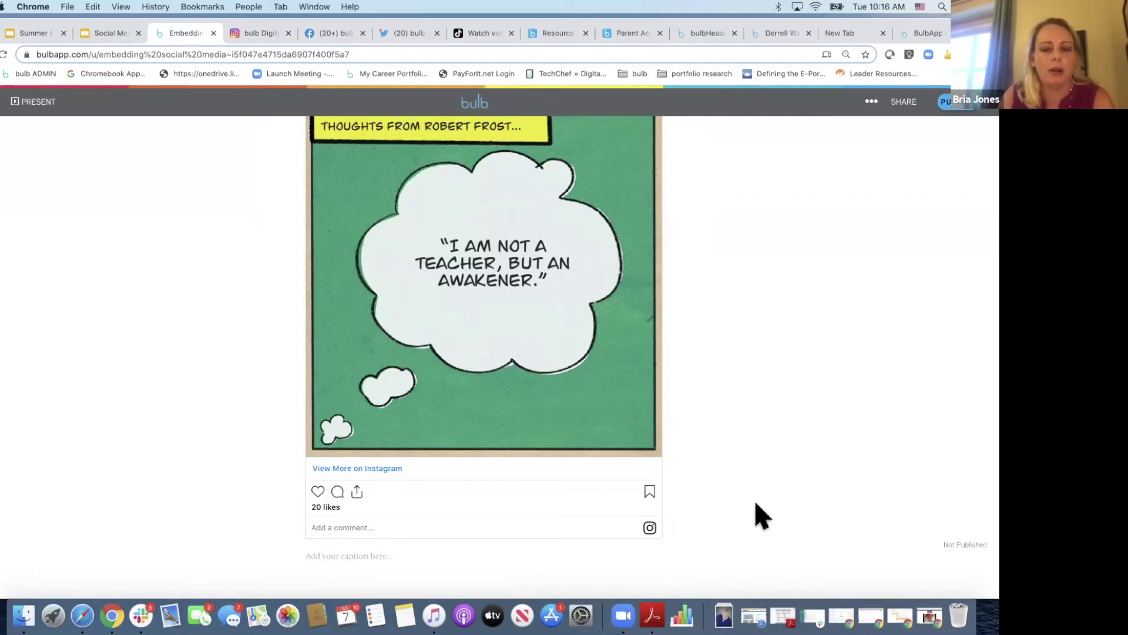
scroll(761, 516, down, 5)
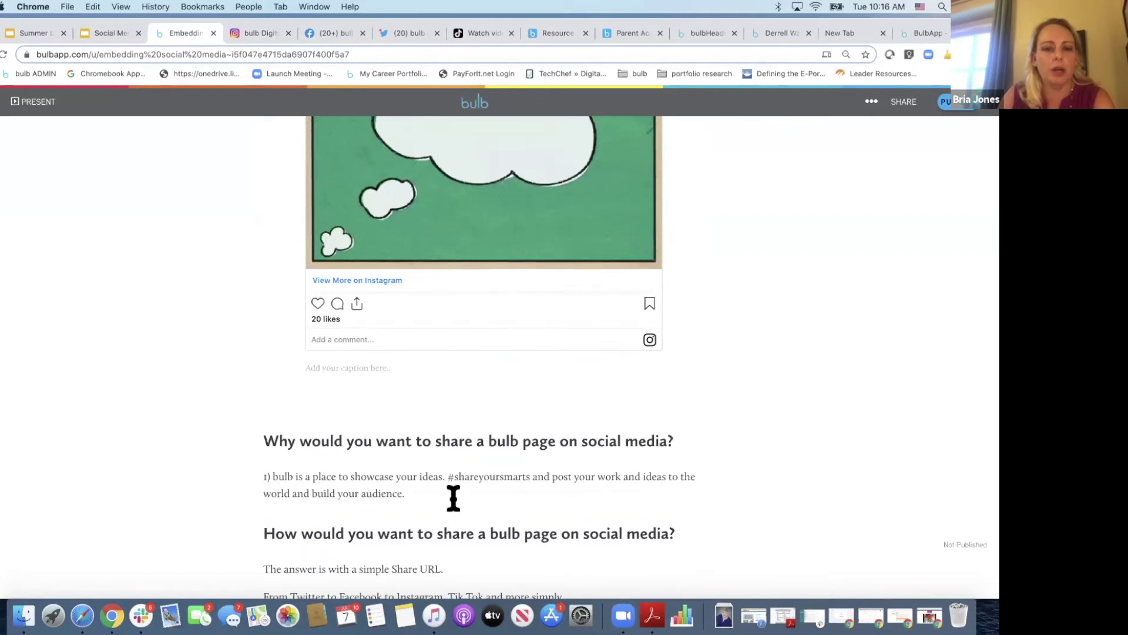
click(336, 402)
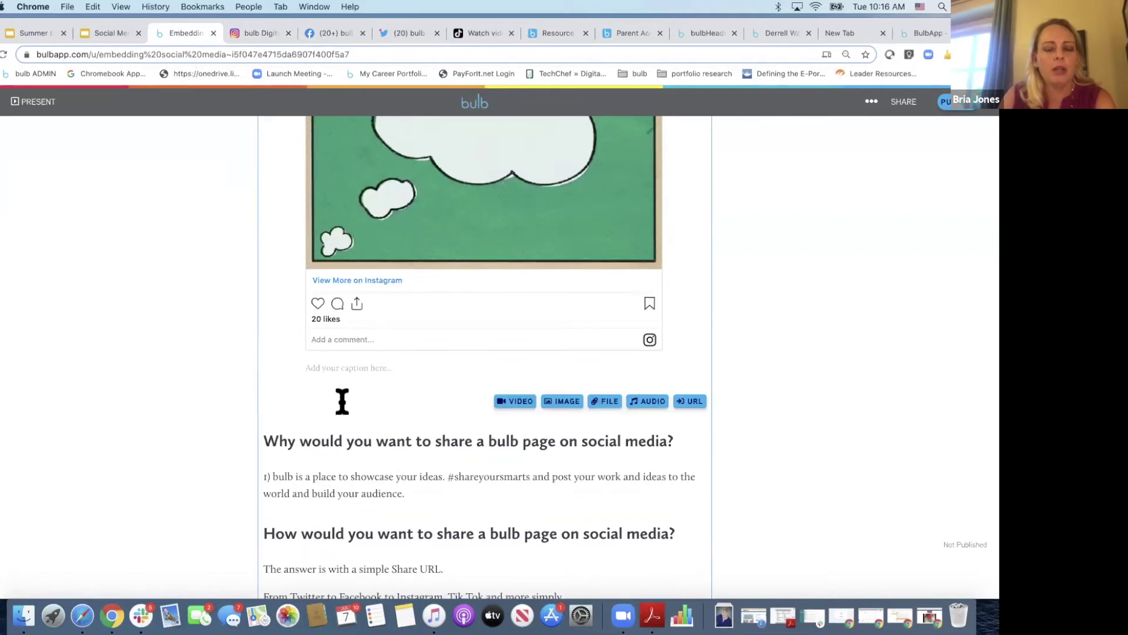
Switch to Twitter and copy the page URL of bulb's Summer Learn Fest Day 1 tweet
click(402, 33)
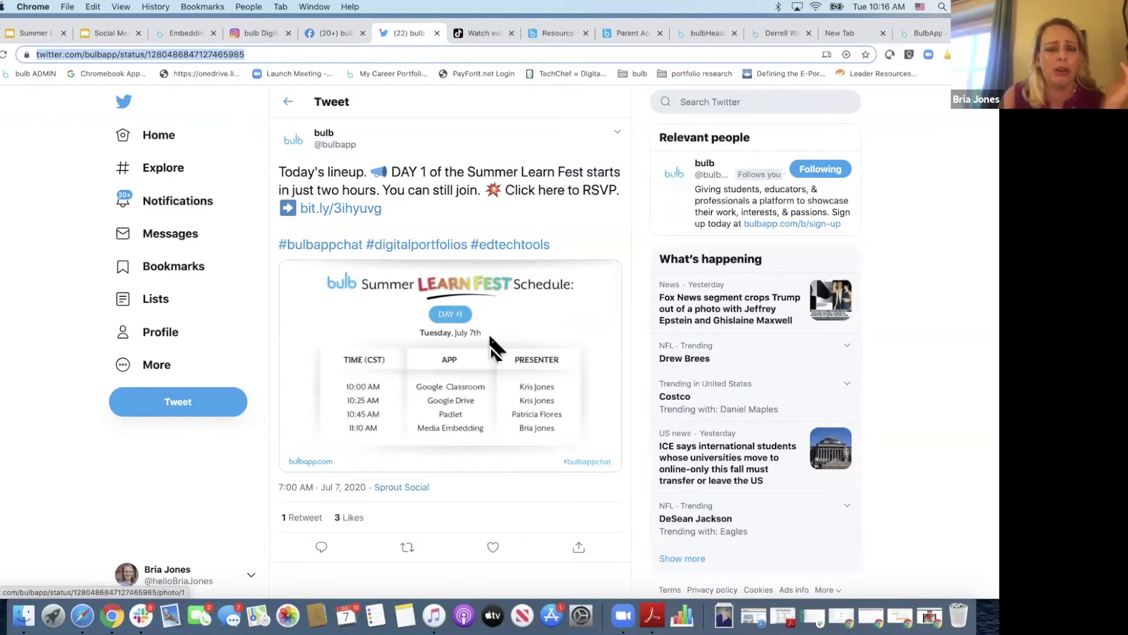
click(617, 134)
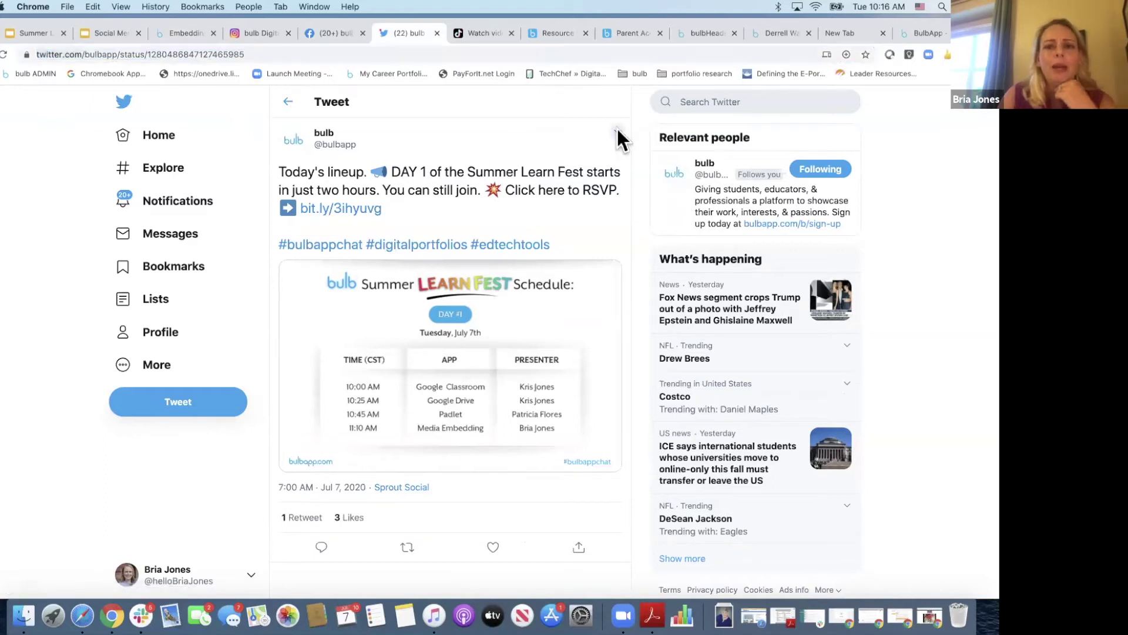
click(265, 52)
click(264, 52)
click(229, 120)
click(257, 52)
key(super+c)
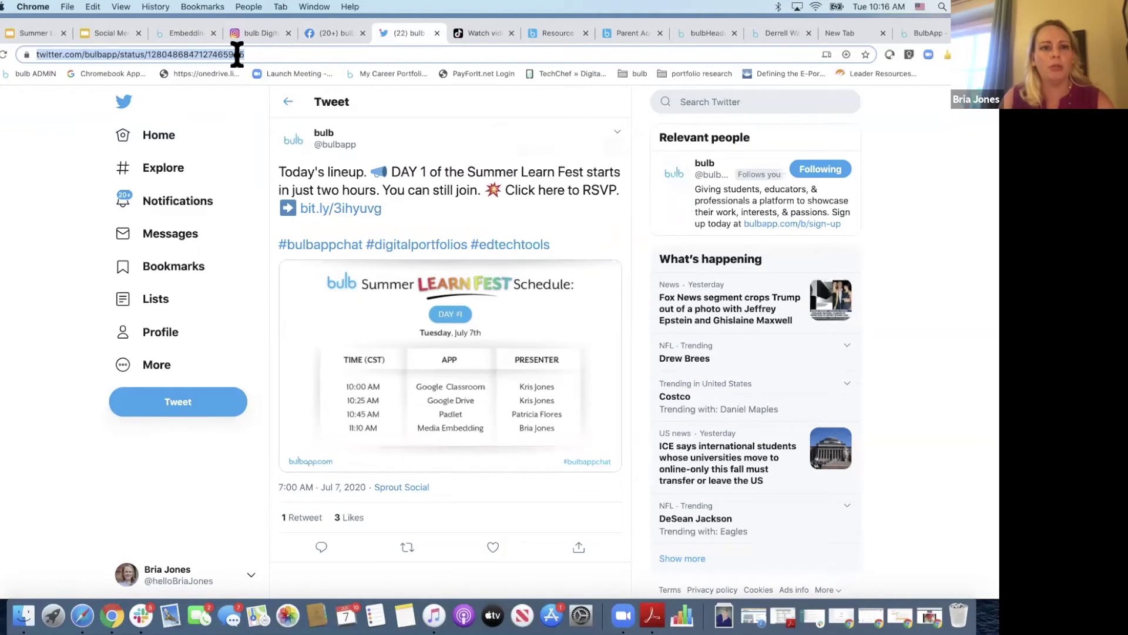
Return to the bulb page and embed the copied Summer Learn Fest tweet link on the empty line below the Instagram post
click(188, 37)
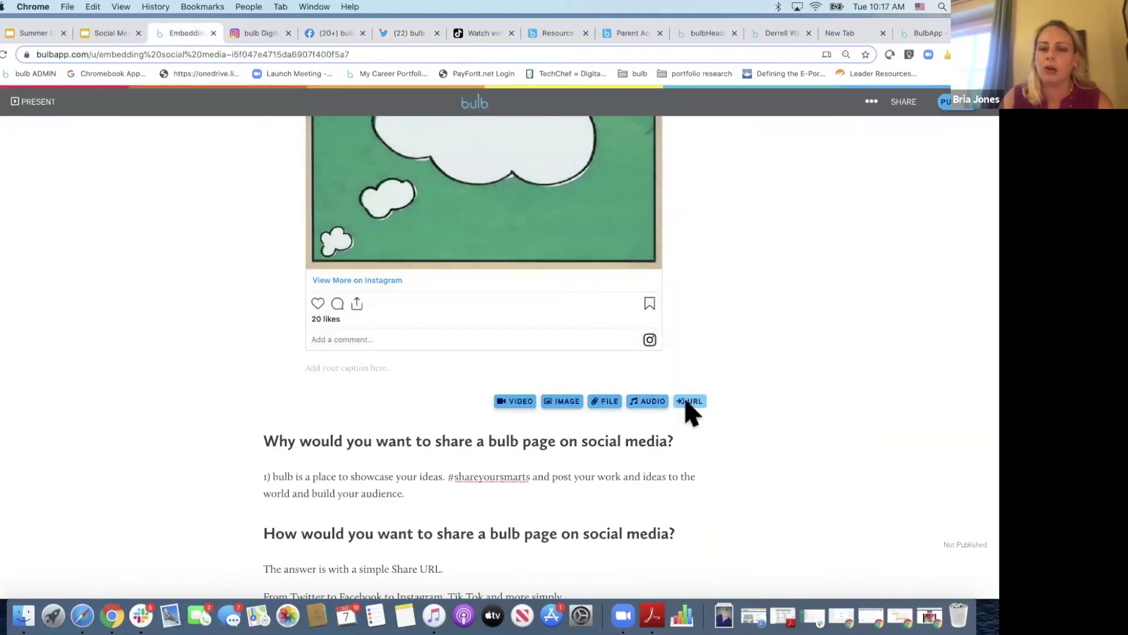
click(688, 401)
key(super+v)
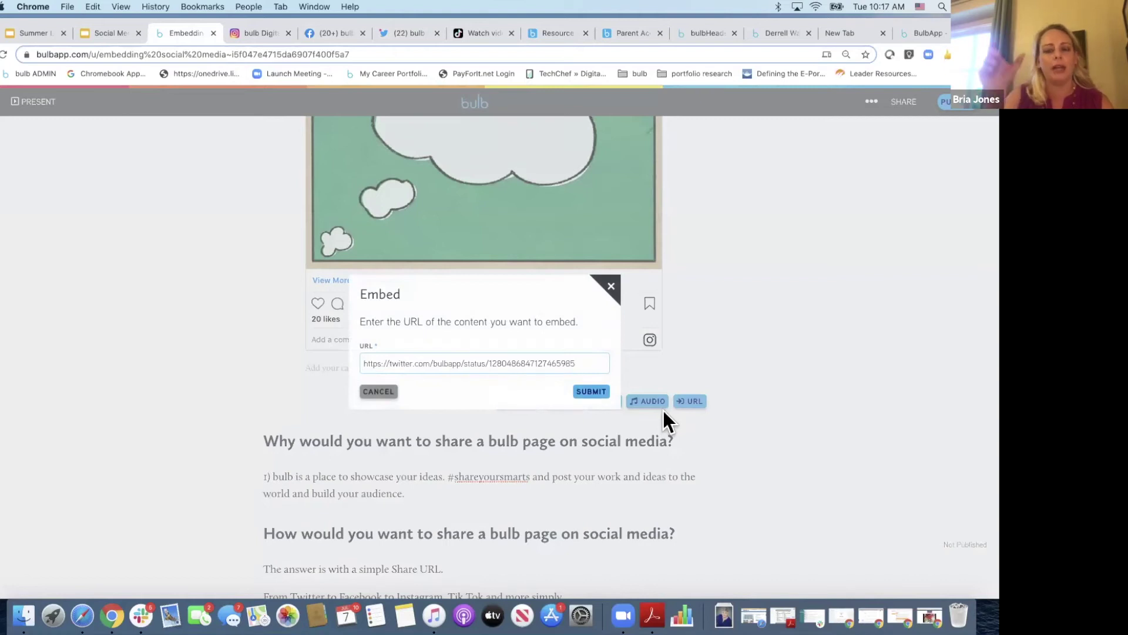
click(597, 390)
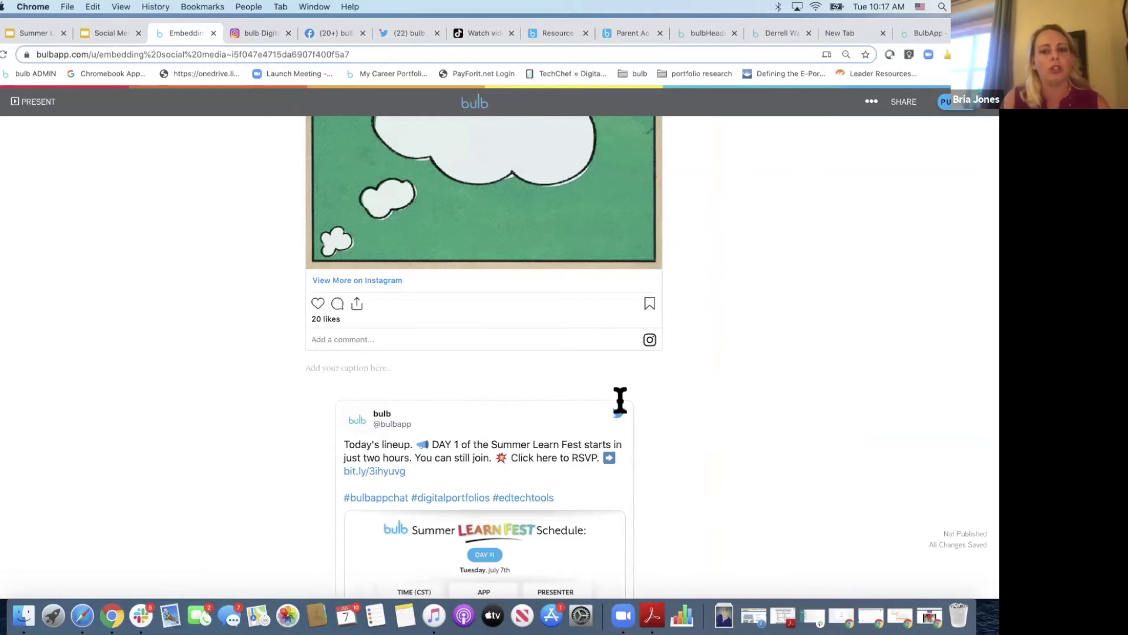
scroll(713, 464, down, 3)
scroll(713, 460, down, 1)
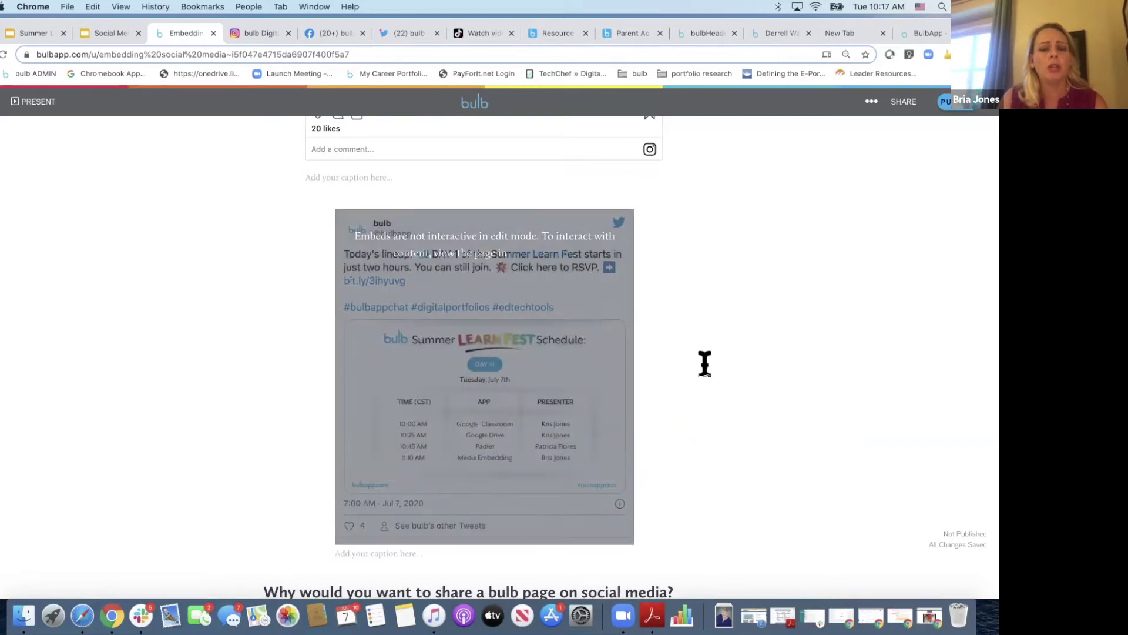
scroll(705, 363, down, 7)
scroll(706, 363, down, 19)
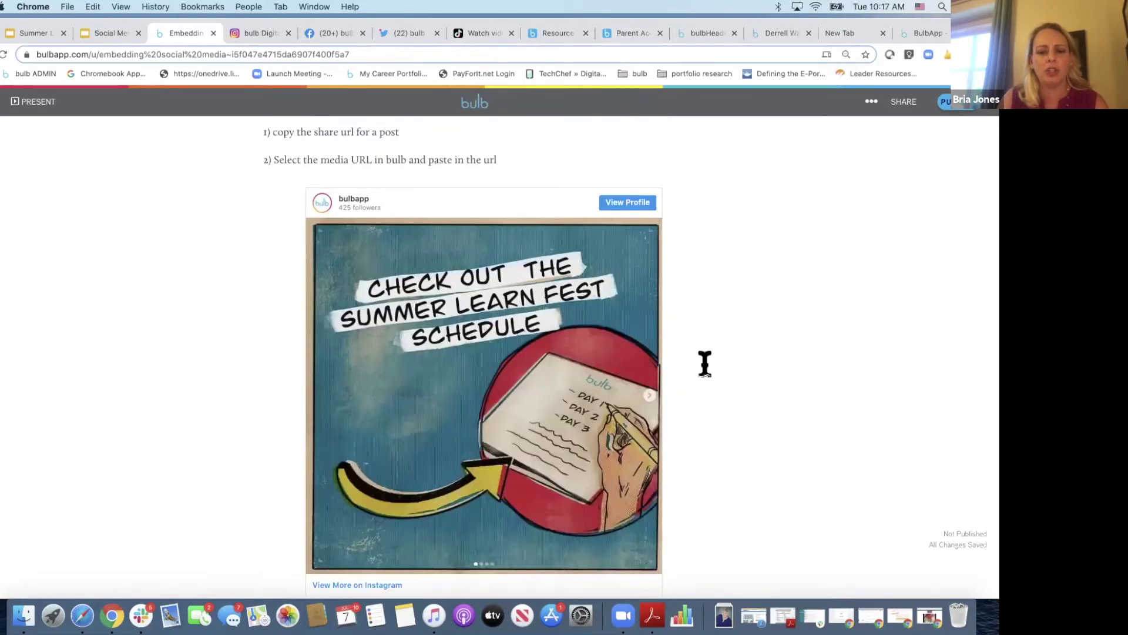
scroll(705, 362, down, 15)
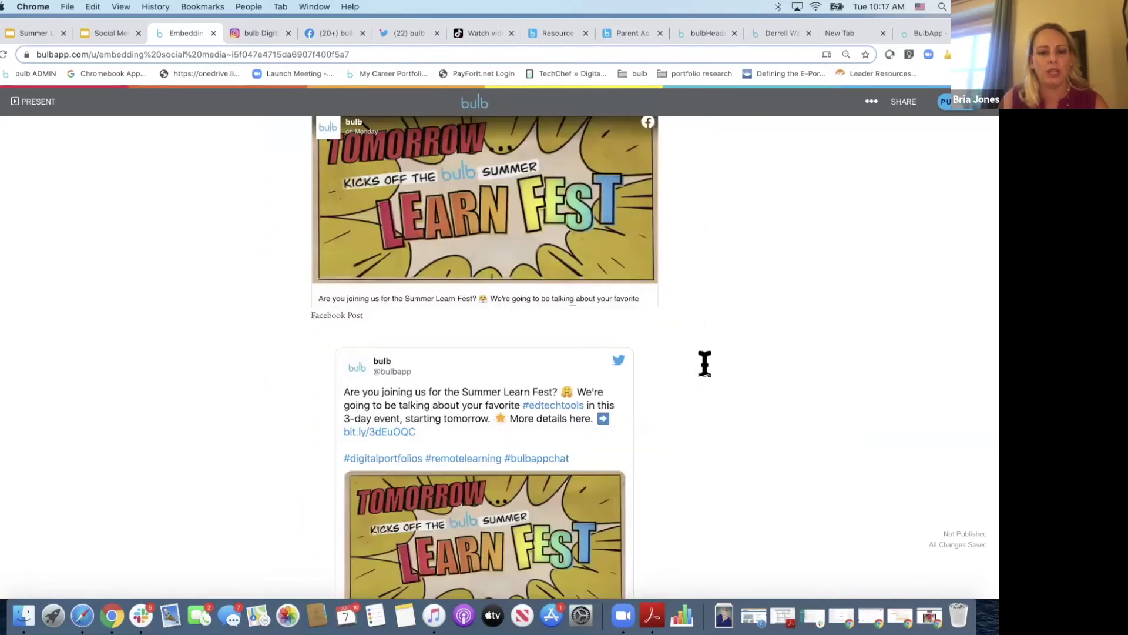
scroll(705, 362, down, 1)
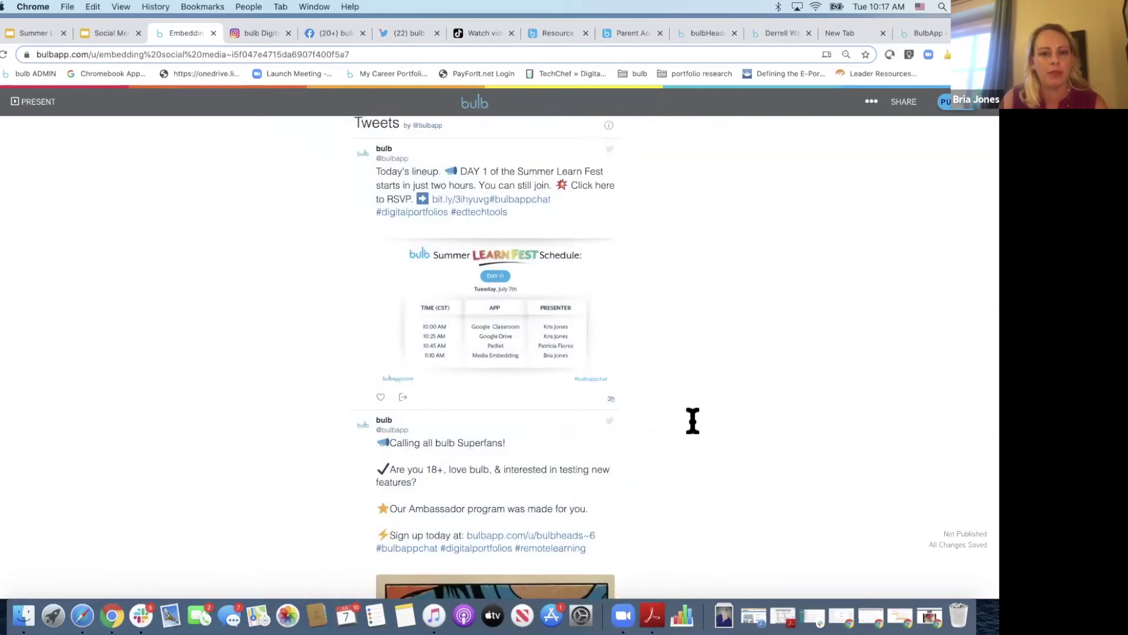
scroll(693, 420, down, 2)
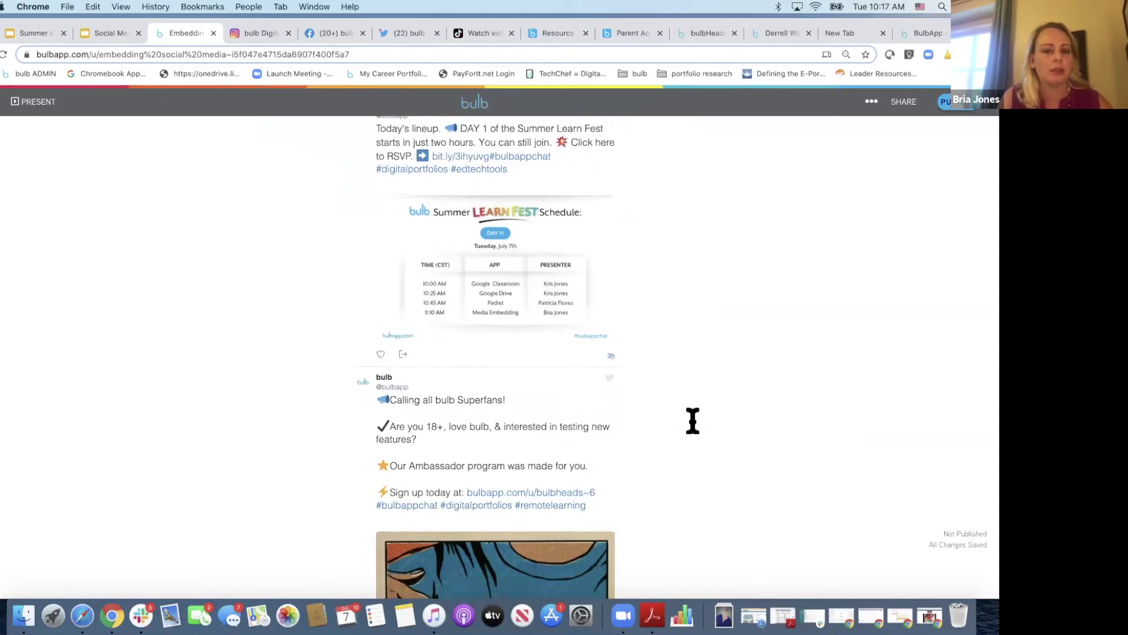
scroll(693, 421, down, 10)
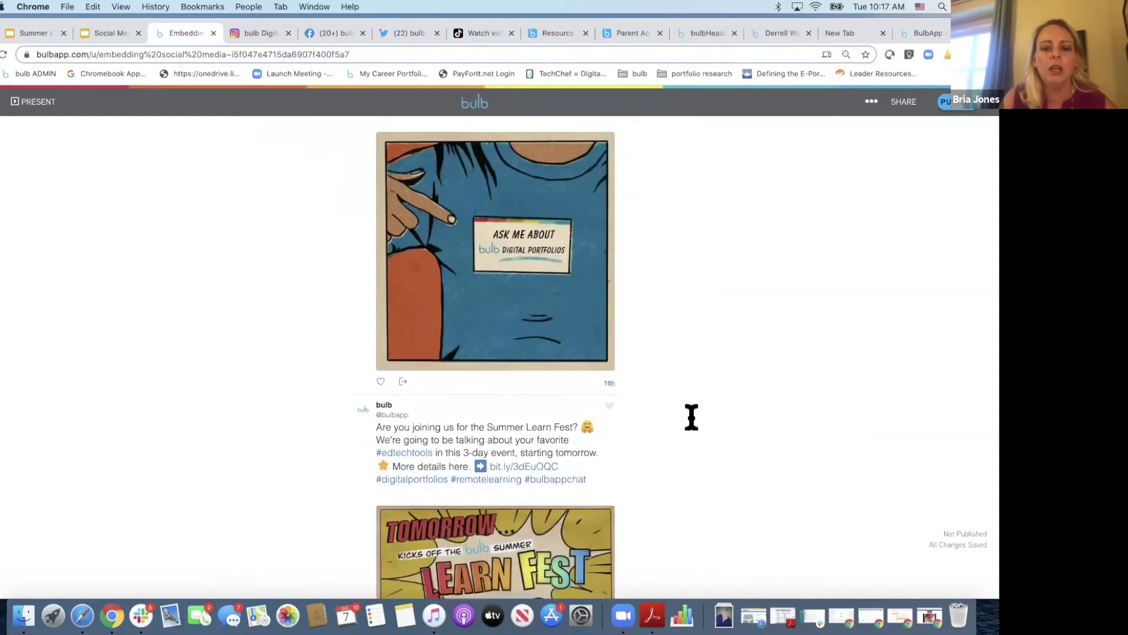
scroll(692, 417, down, 12)
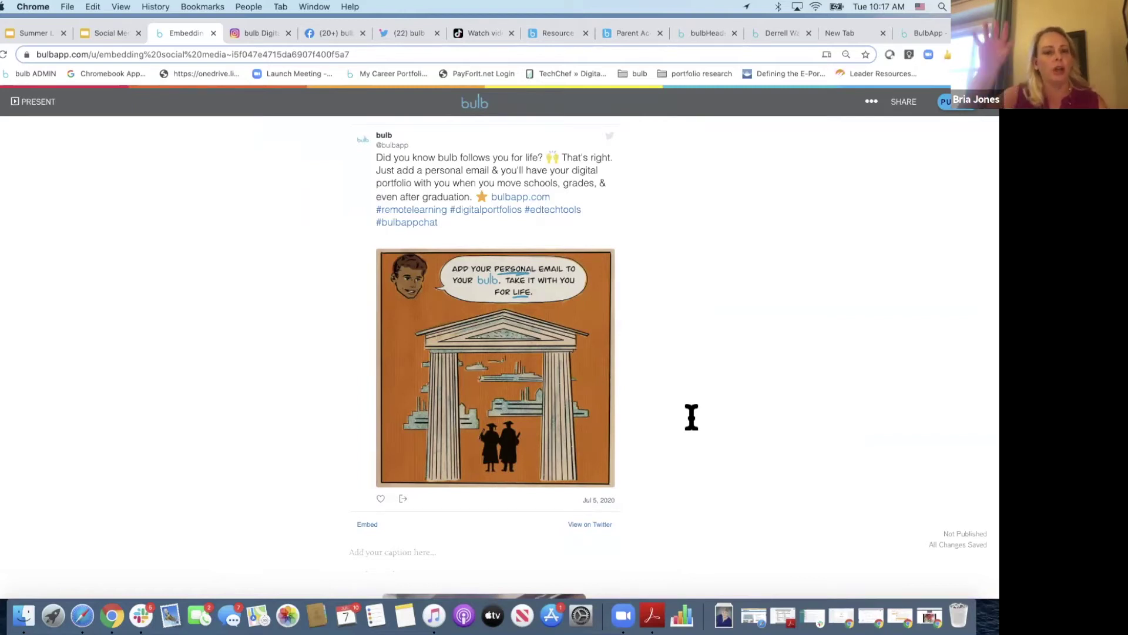
scroll(692, 418, up, 12)
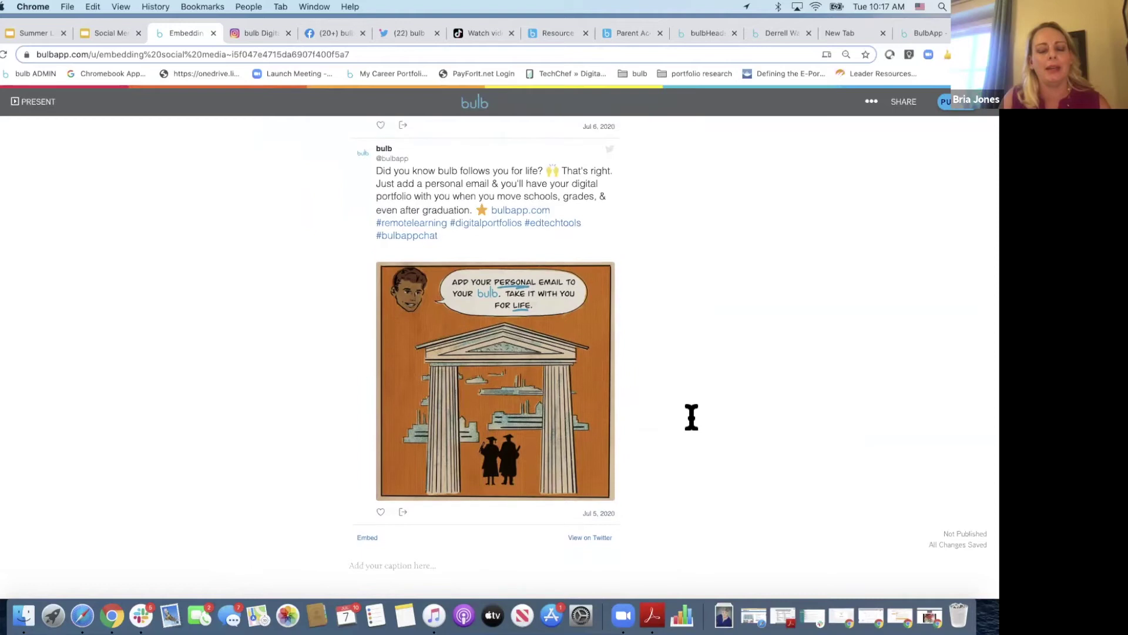
scroll(692, 418, up, 10)
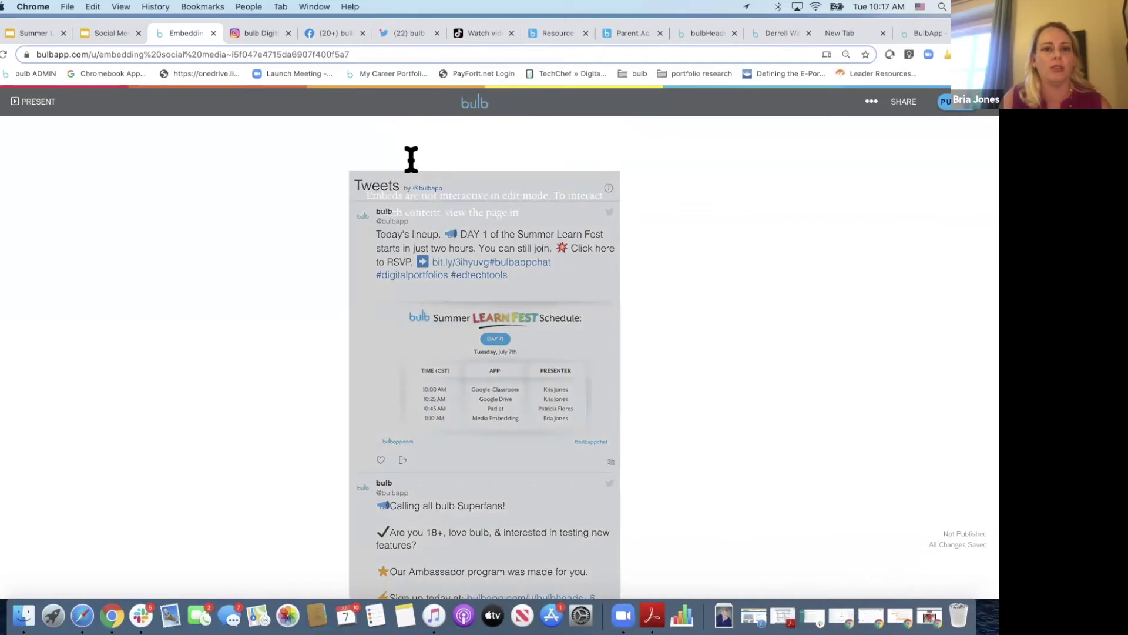
Switch to Twitter, go back to bulb's profile and copy its URL, twitter.com/bulbapp
click(390, 28)
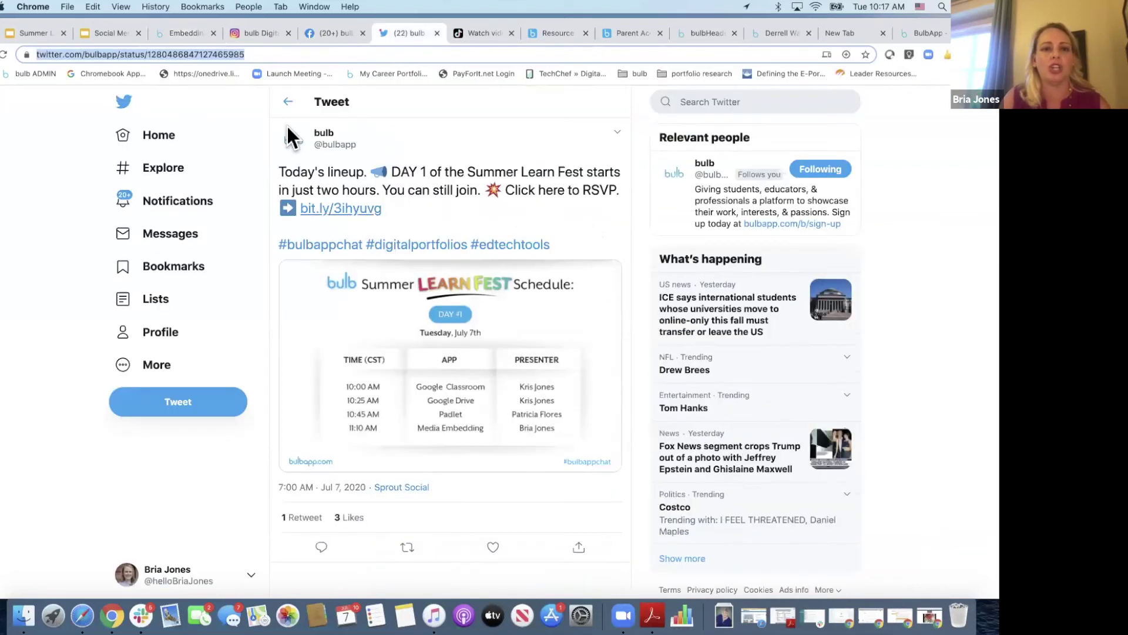
click(287, 103)
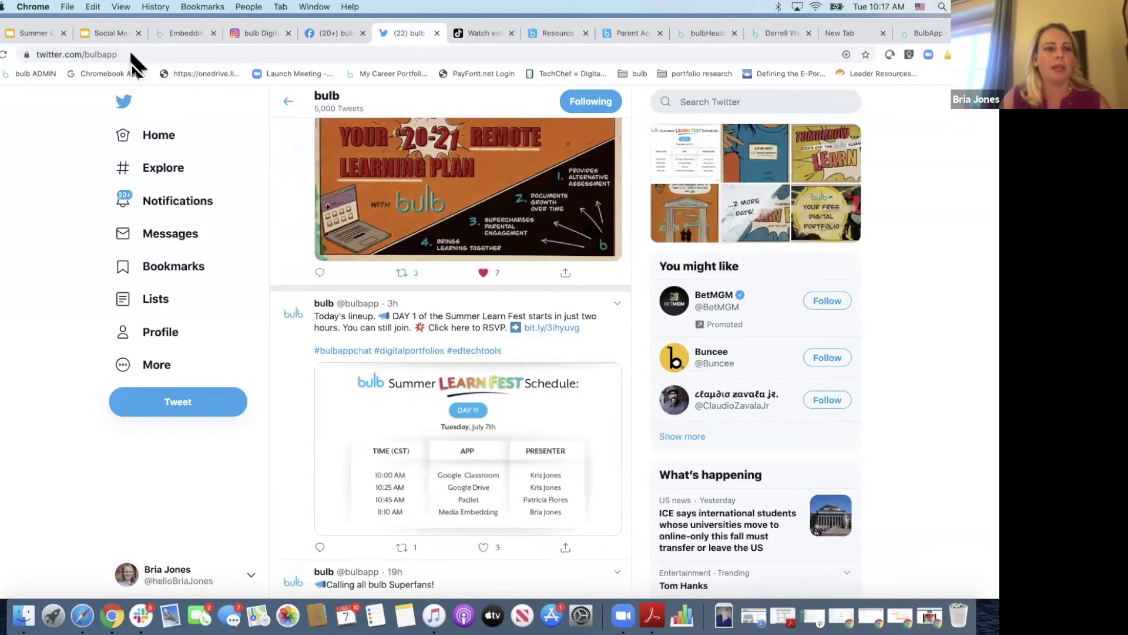
click(77, 54)
key(super+c)
click(182, 32)
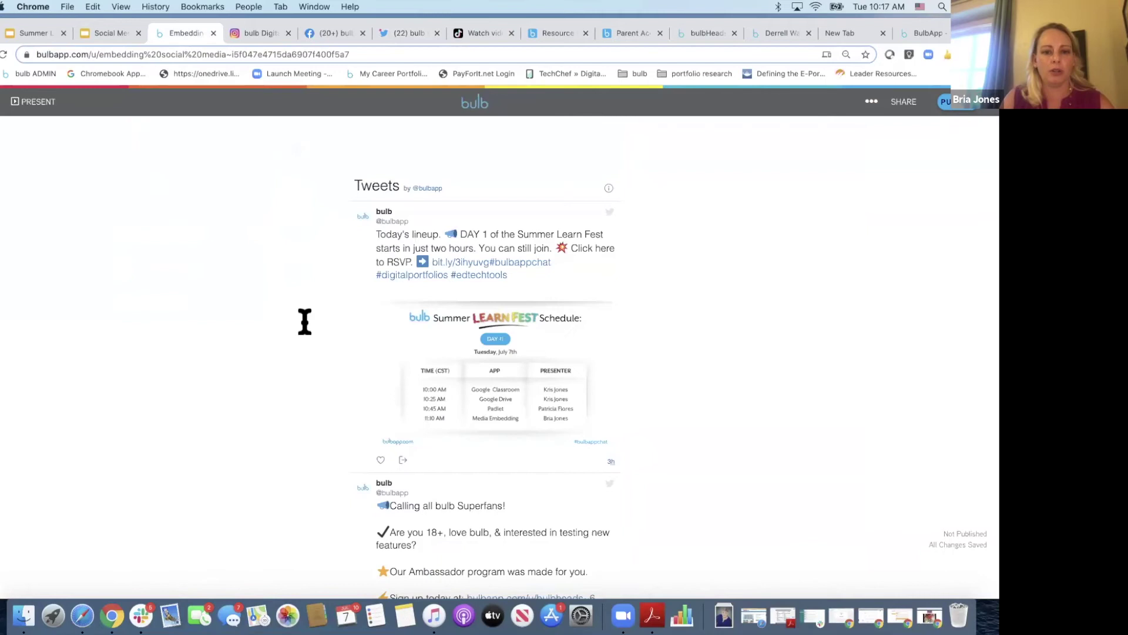
scroll(304, 321, down, 20)
scroll(305, 322, down, 5)
scroll(305, 322, up, 10)
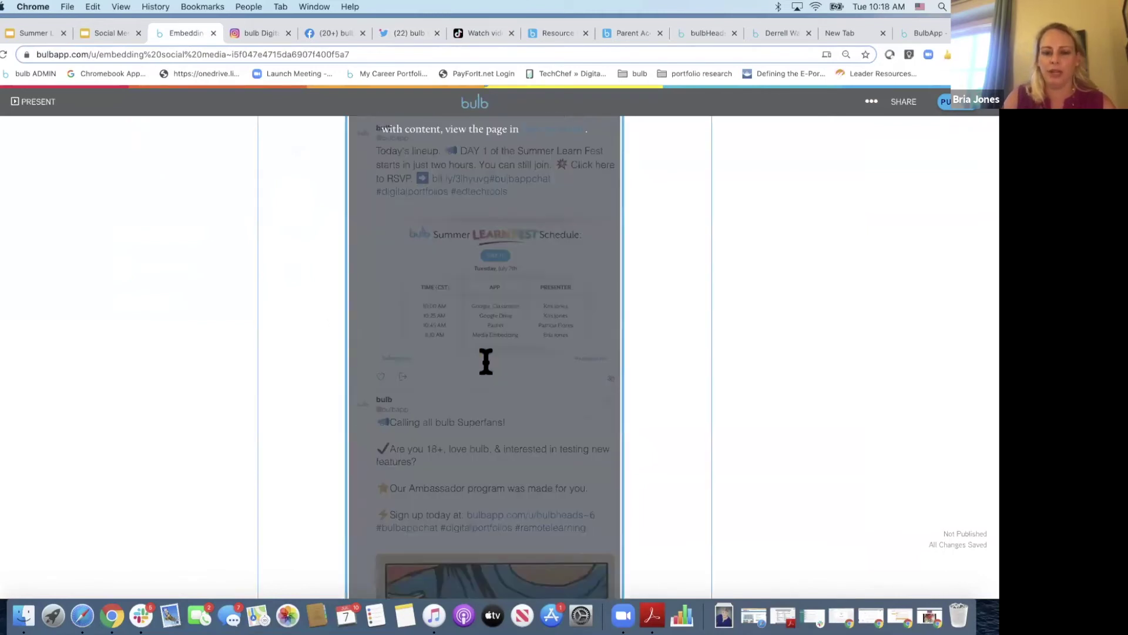
scroll(486, 362, down, 10)
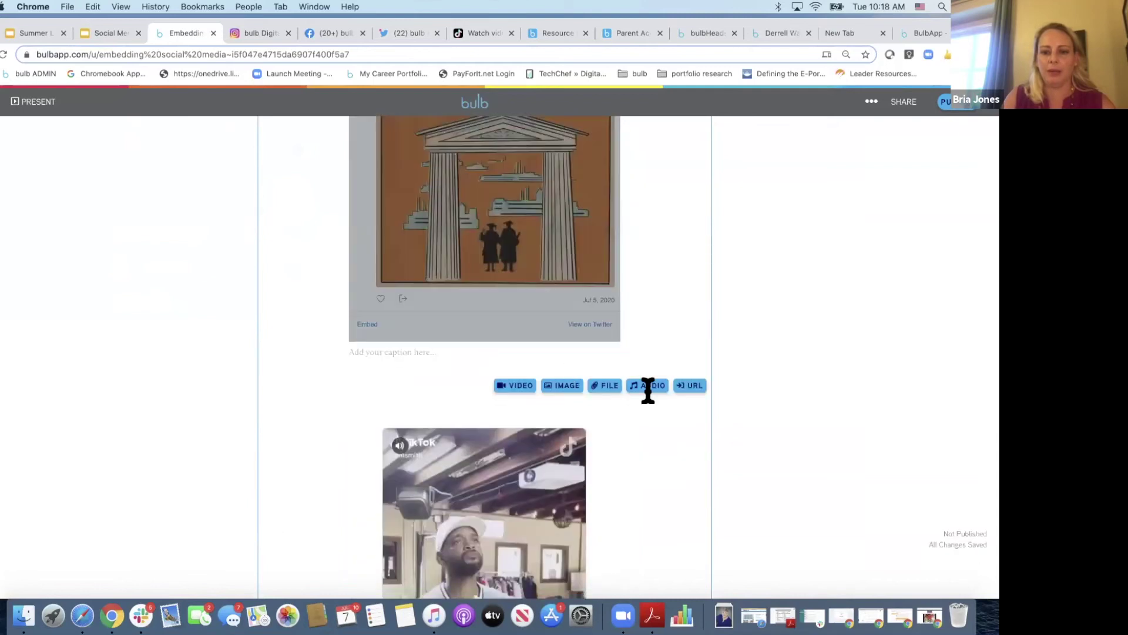
click(693, 385)
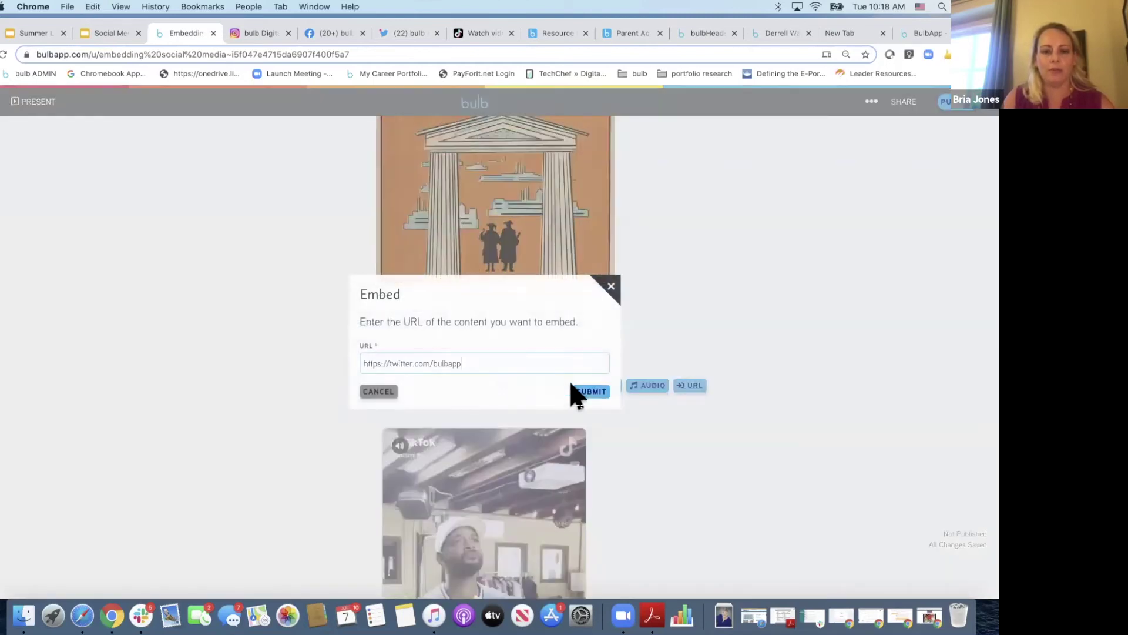
click(586, 392)
scroll(744, 469, down, 3)
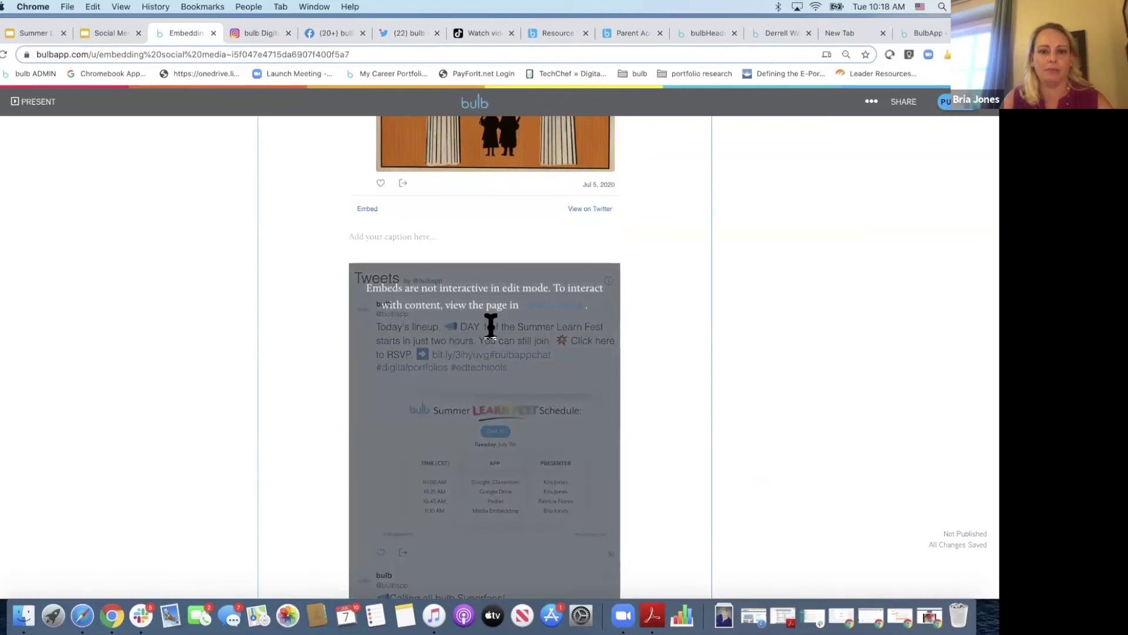
scroll(552, 295, down, 3)
scroll(553, 296, up, 4)
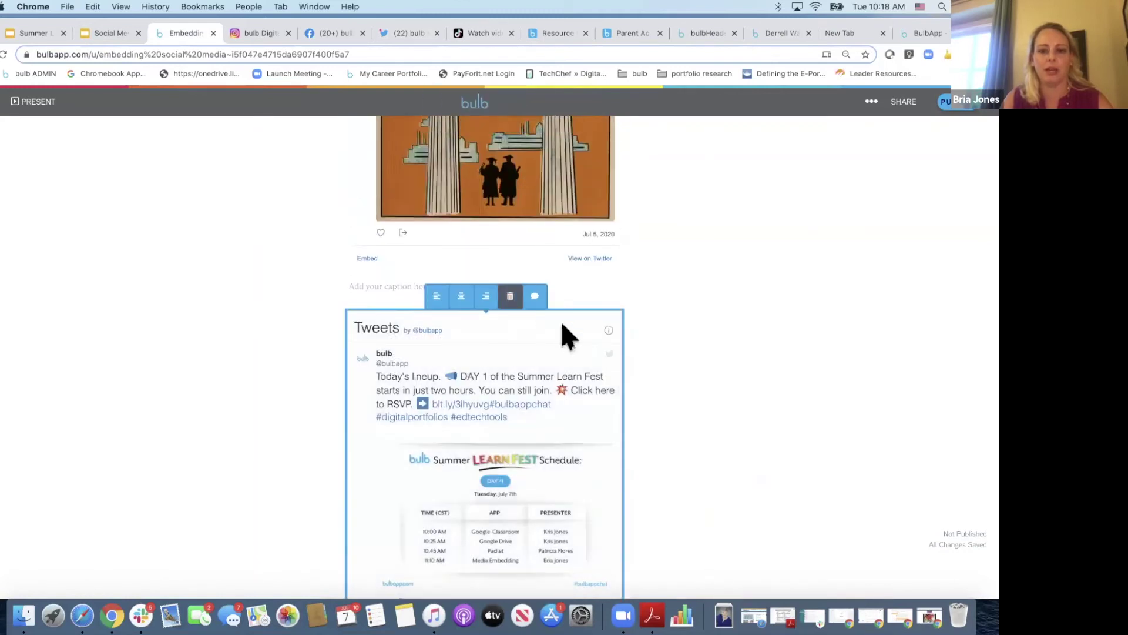
click(510, 296)
click(593, 368)
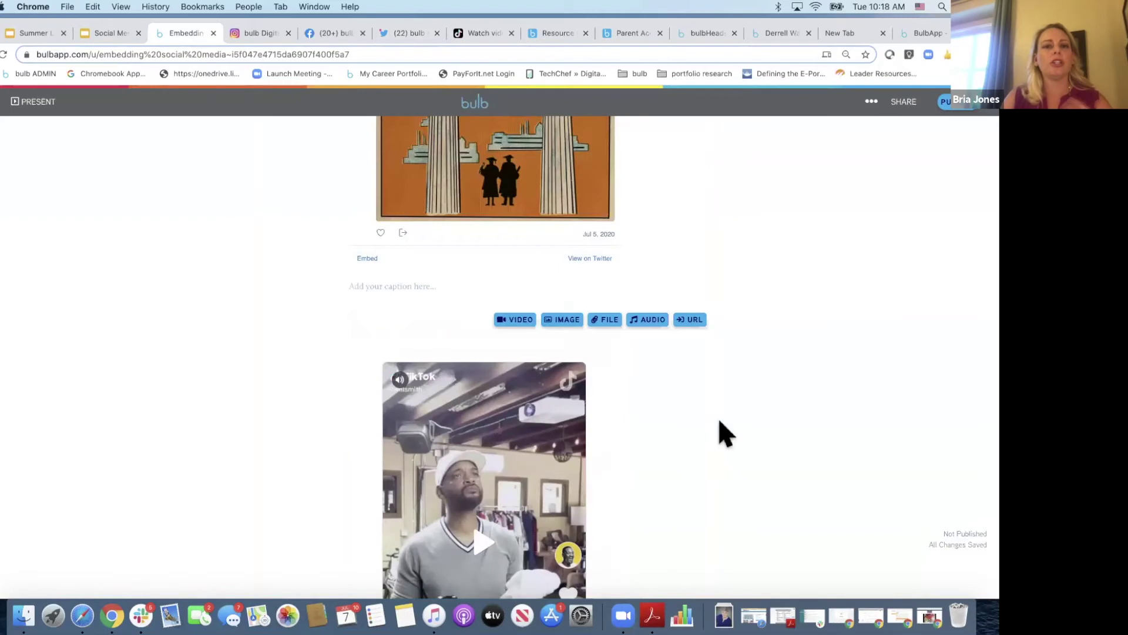
scroll(719, 421, up, 5)
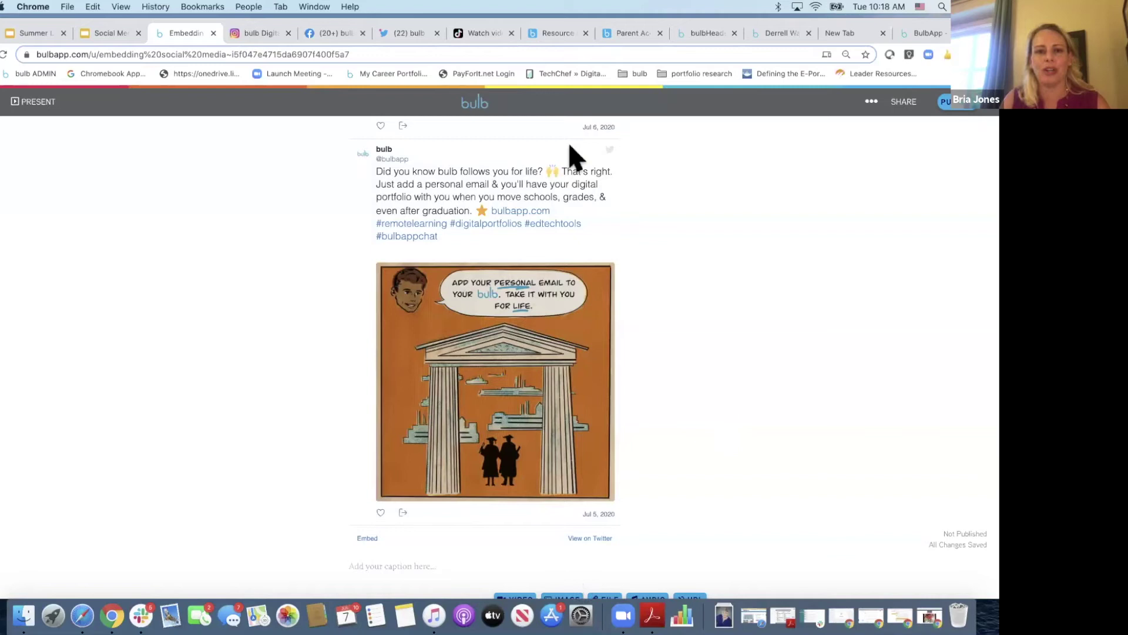
Switch to TikTok and copy the share link of Will Smith's "Wipe It Down" video
click(478, 36)
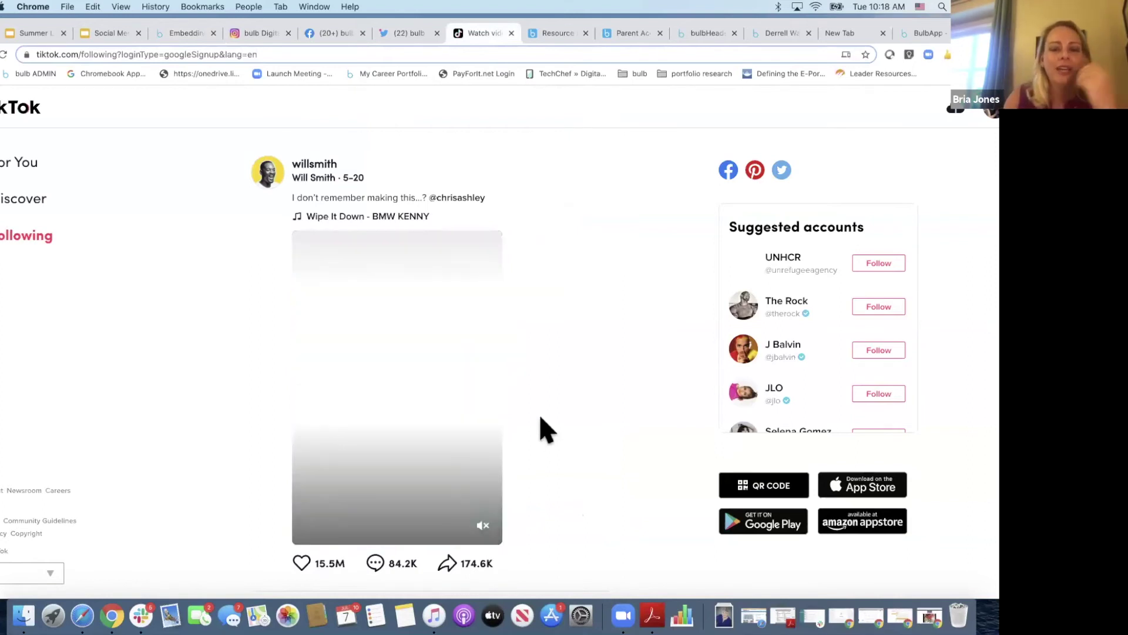
scroll(547, 438, down, 2)
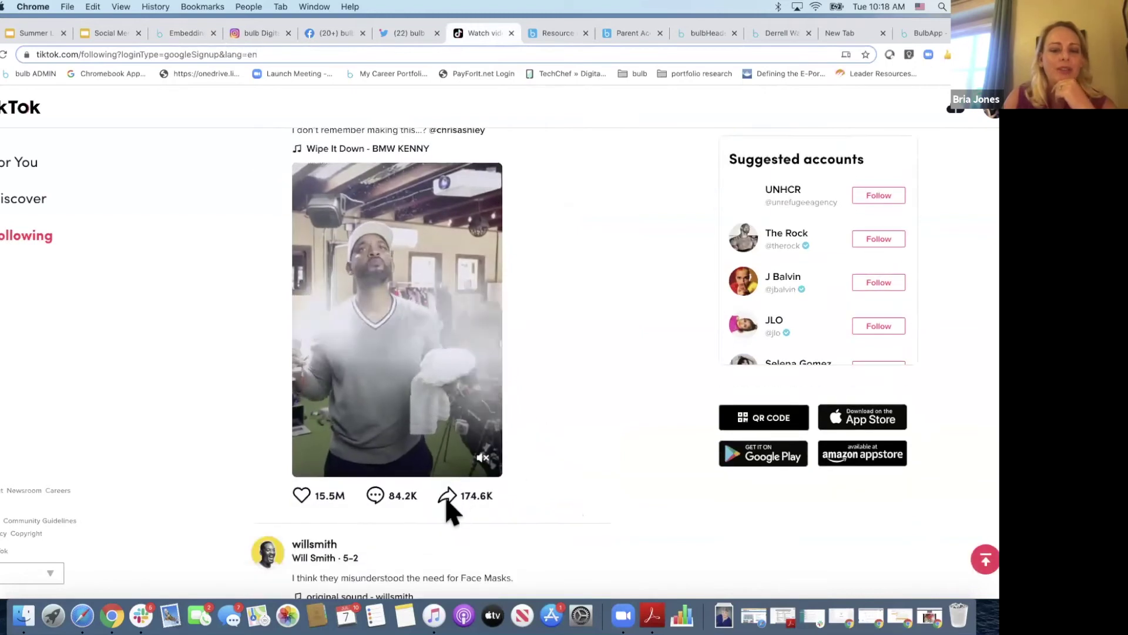
mouse_move(450, 500)
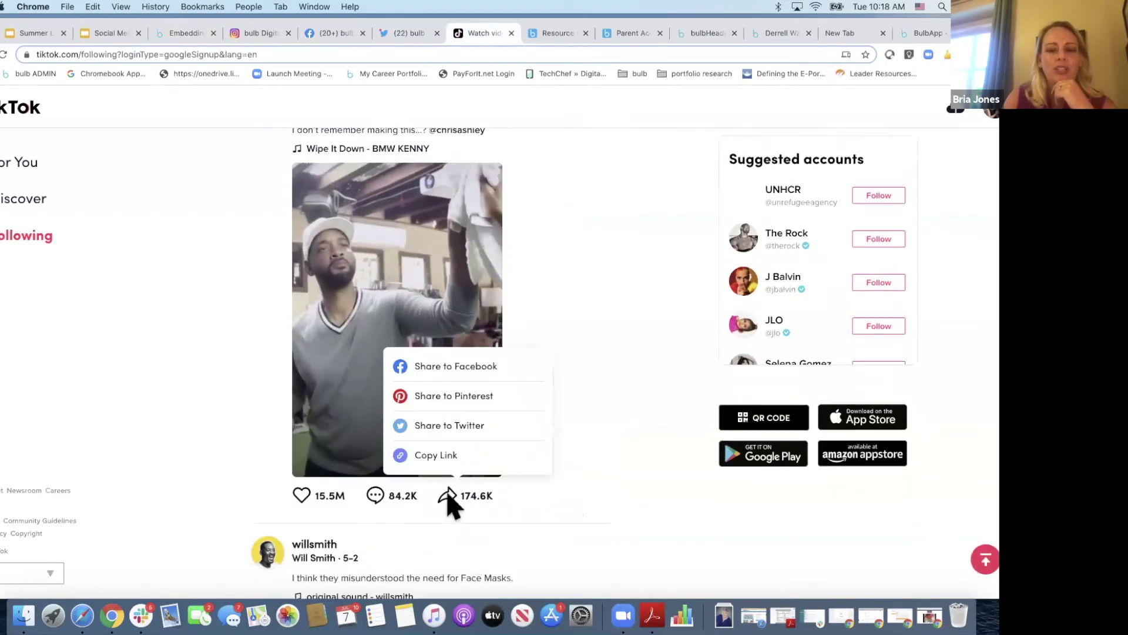
click(445, 461)
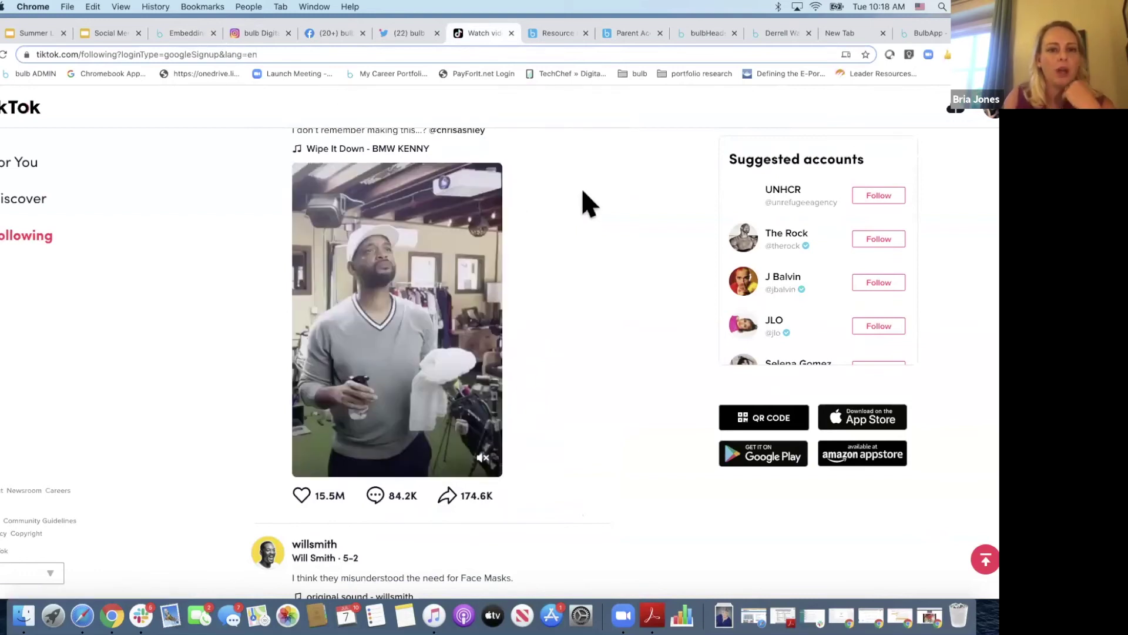
scroll(588, 203, up, 2)
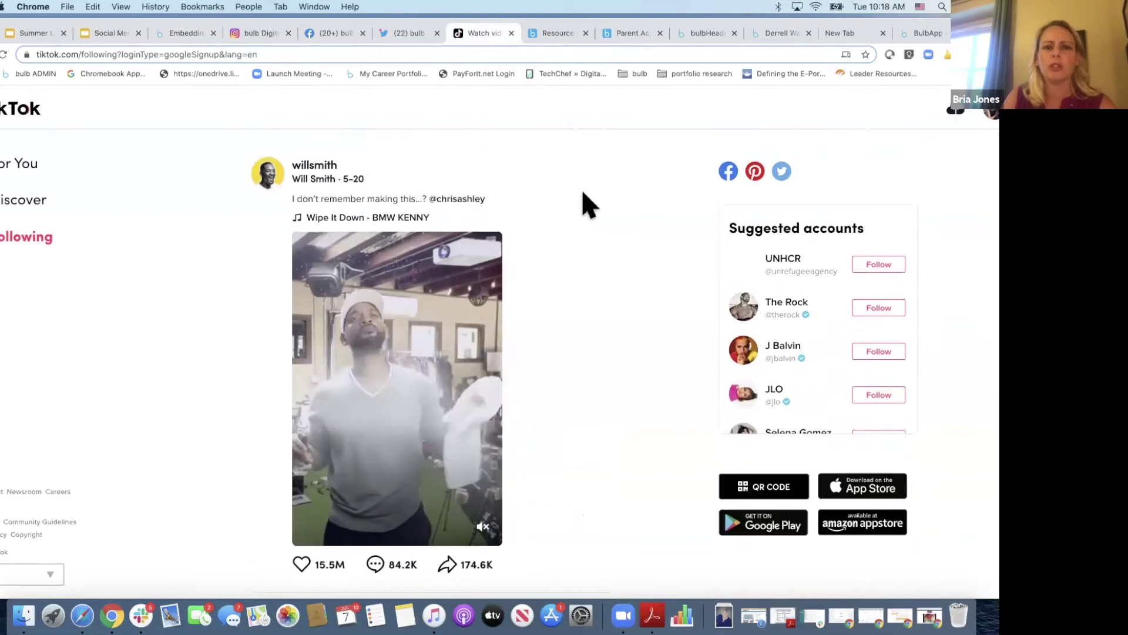
click(182, 30)
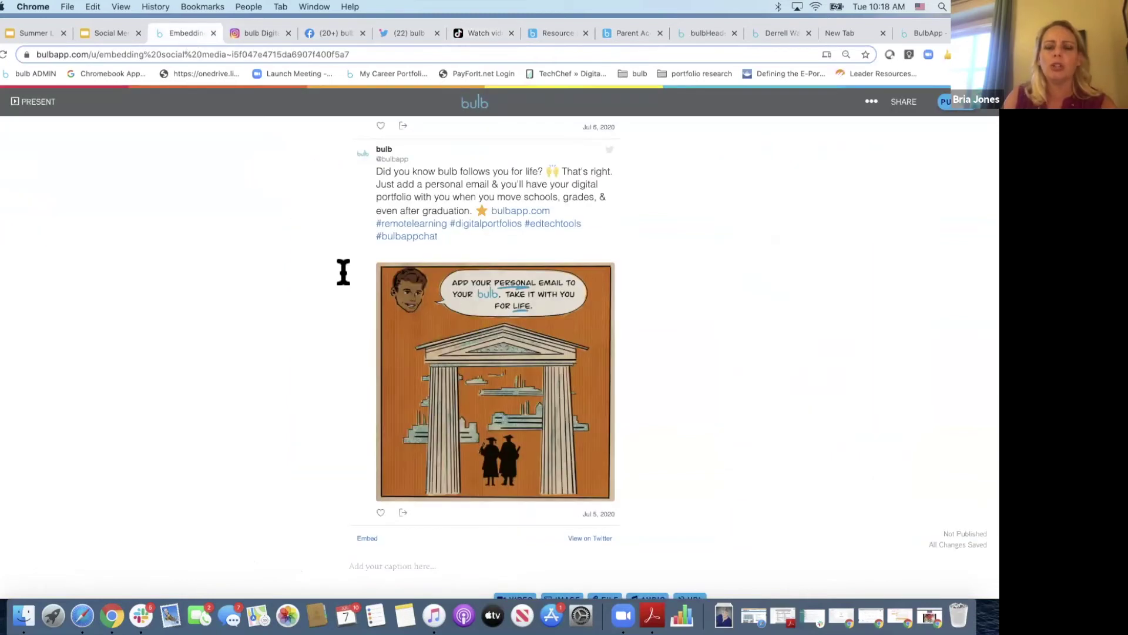
scroll(343, 270, down, 5)
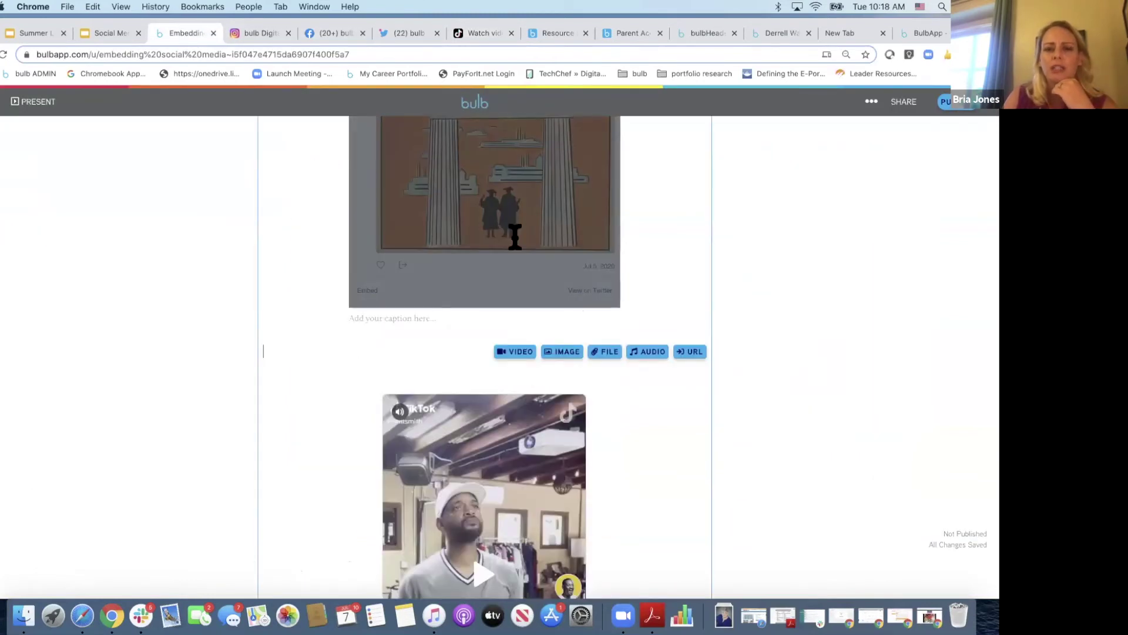
scroll(514, 234, up, 5)
scroll(718, 329, down, 10)
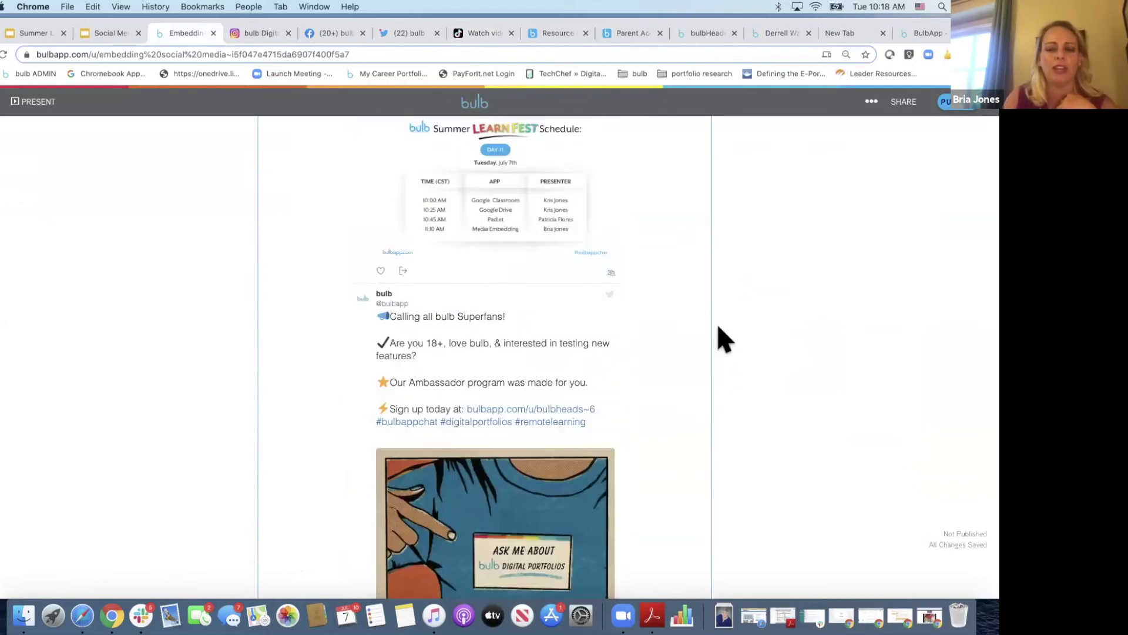
scroll(718, 329, down, 5)
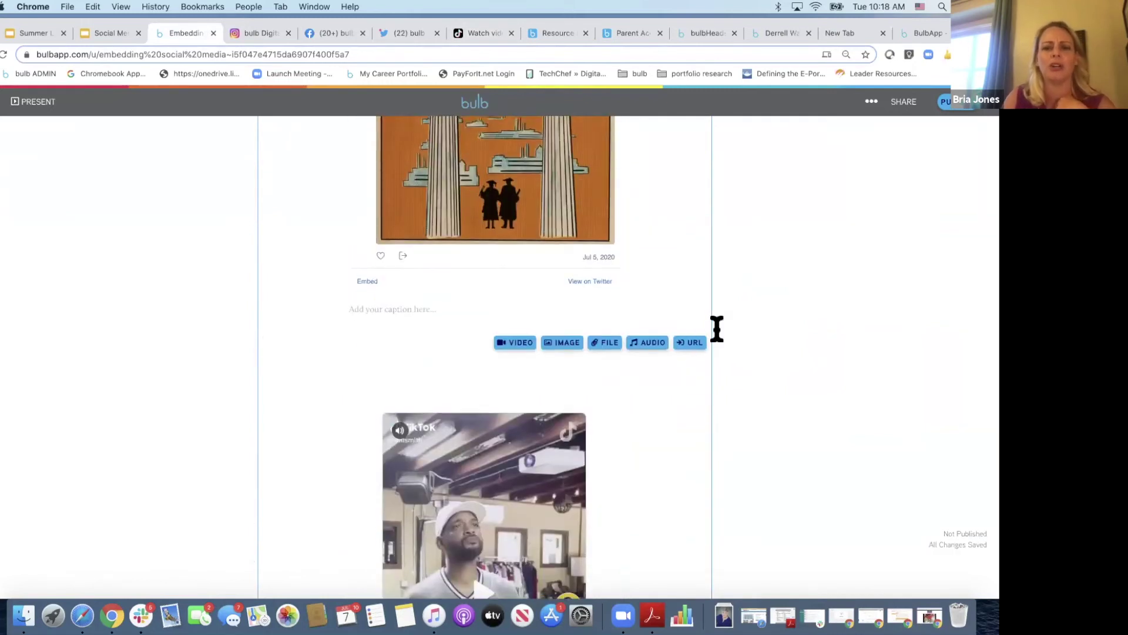
click(691, 343)
key(super+v)
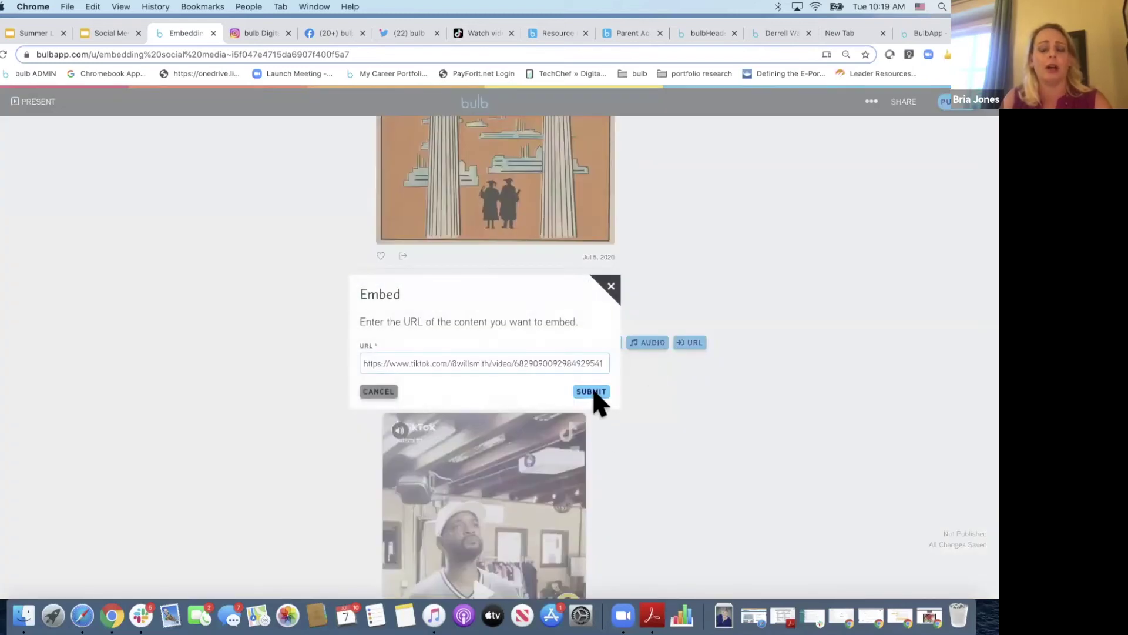
click(591, 391)
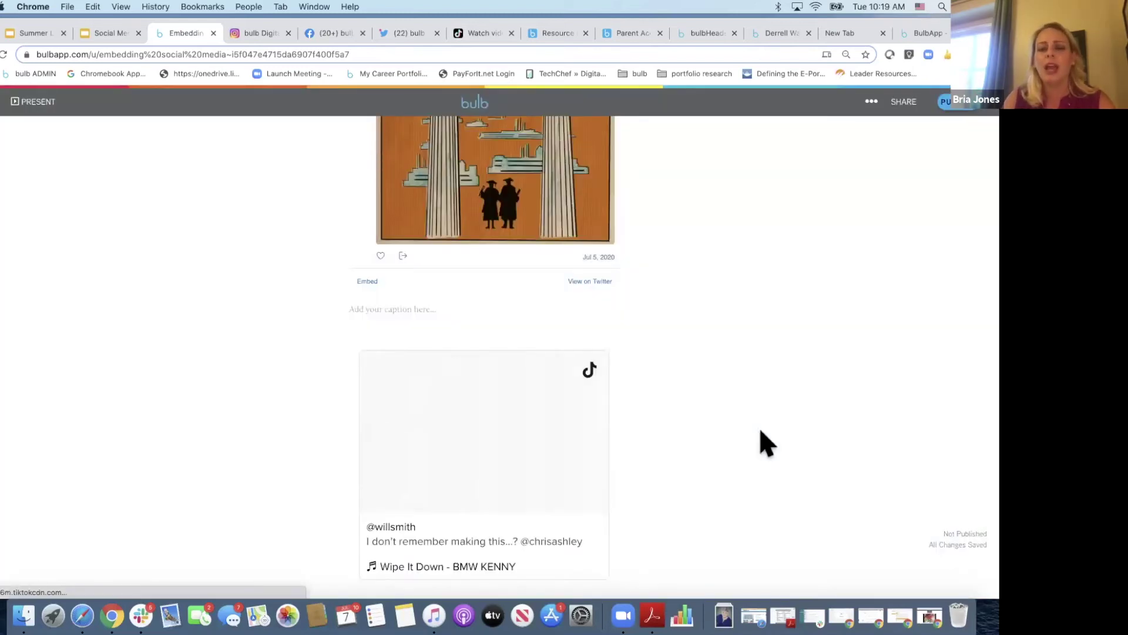
scroll(759, 428, down, 2)
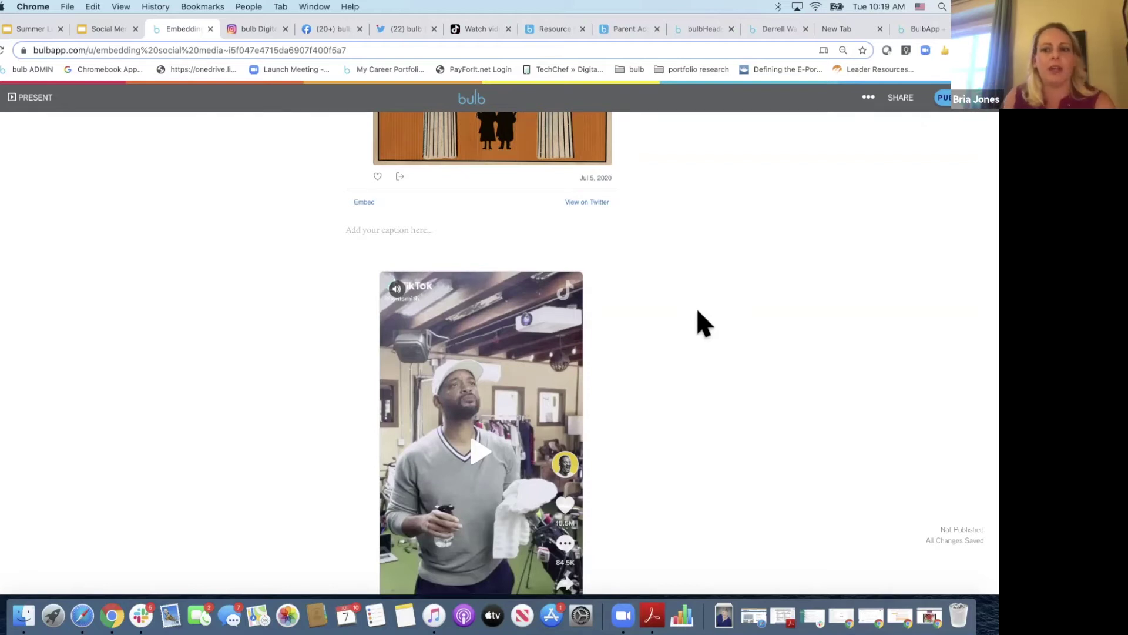
scroll(698, 311, up, 15)
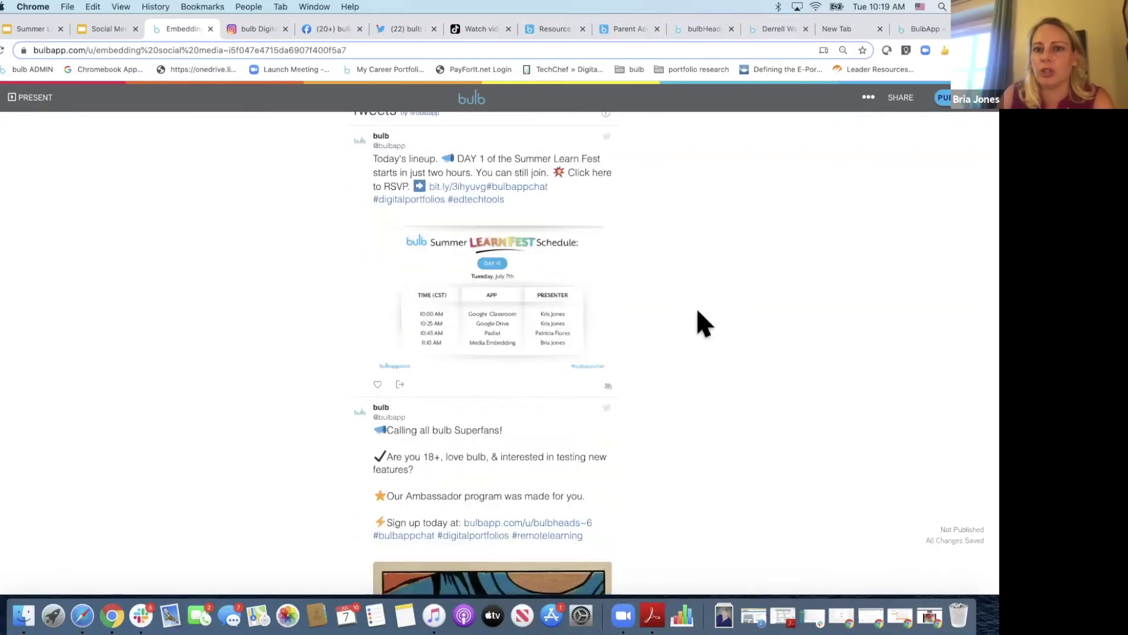
Publish the Embedding Social Media page with its visibility set to Public
scroll(698, 311, up, 15)
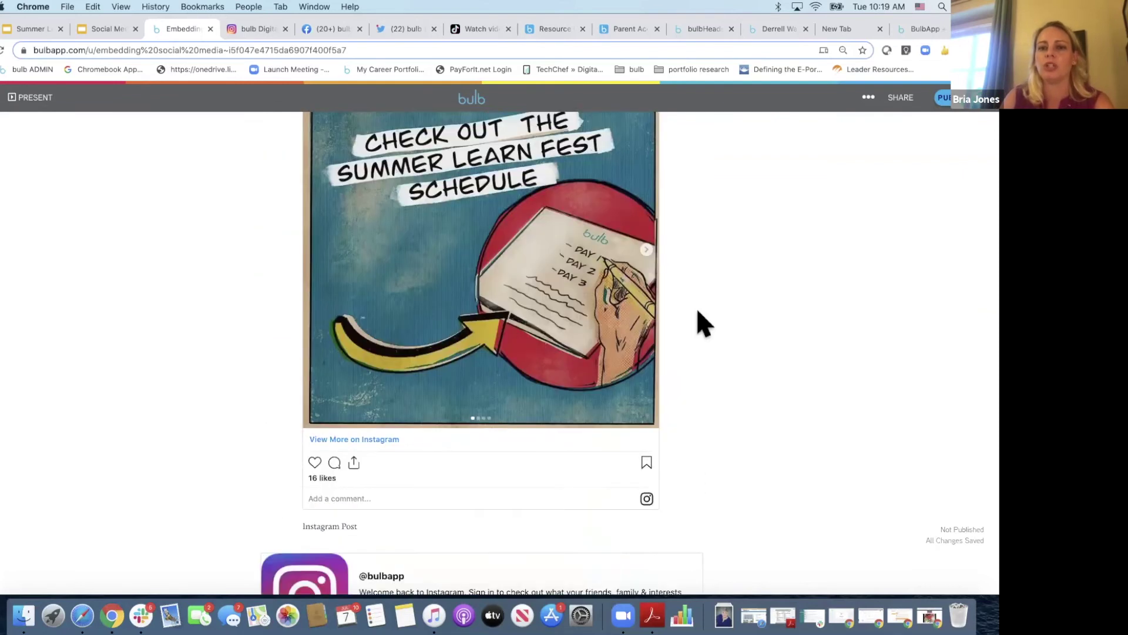
scroll(698, 311, up, 10)
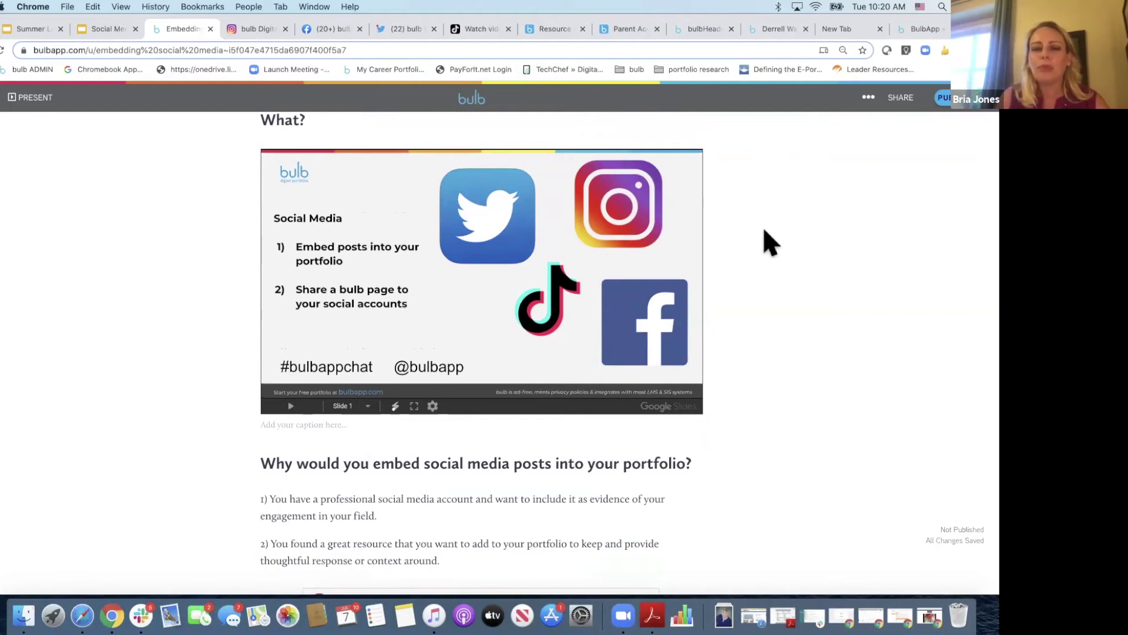
scroll(764, 241, up, 5)
scroll(770, 241, up, 1)
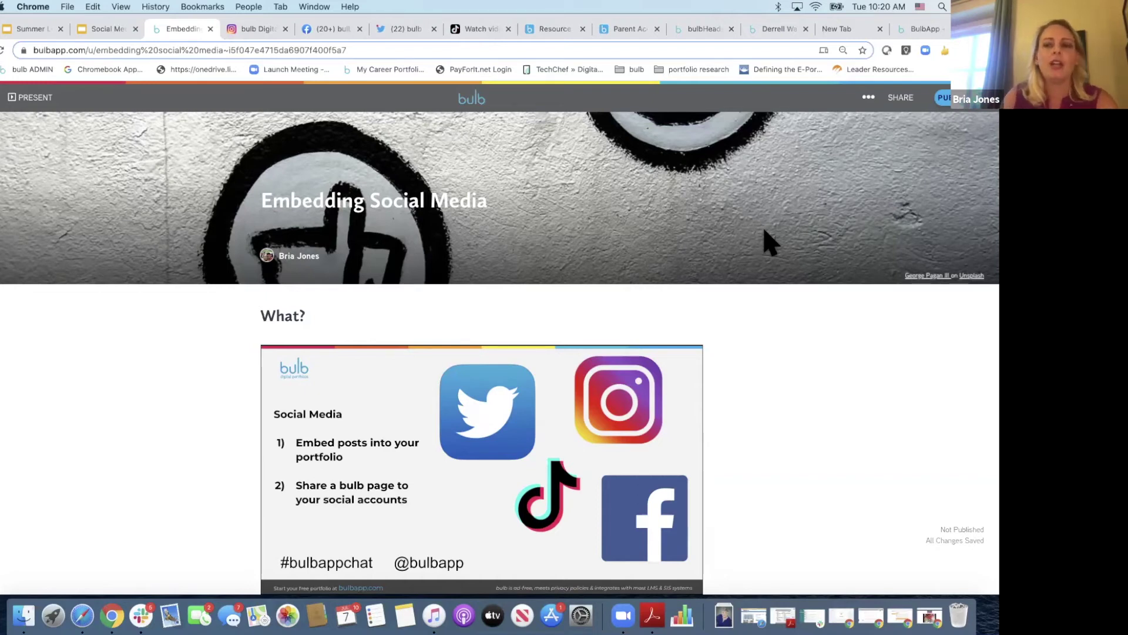
scroll(964, 144, up, 2)
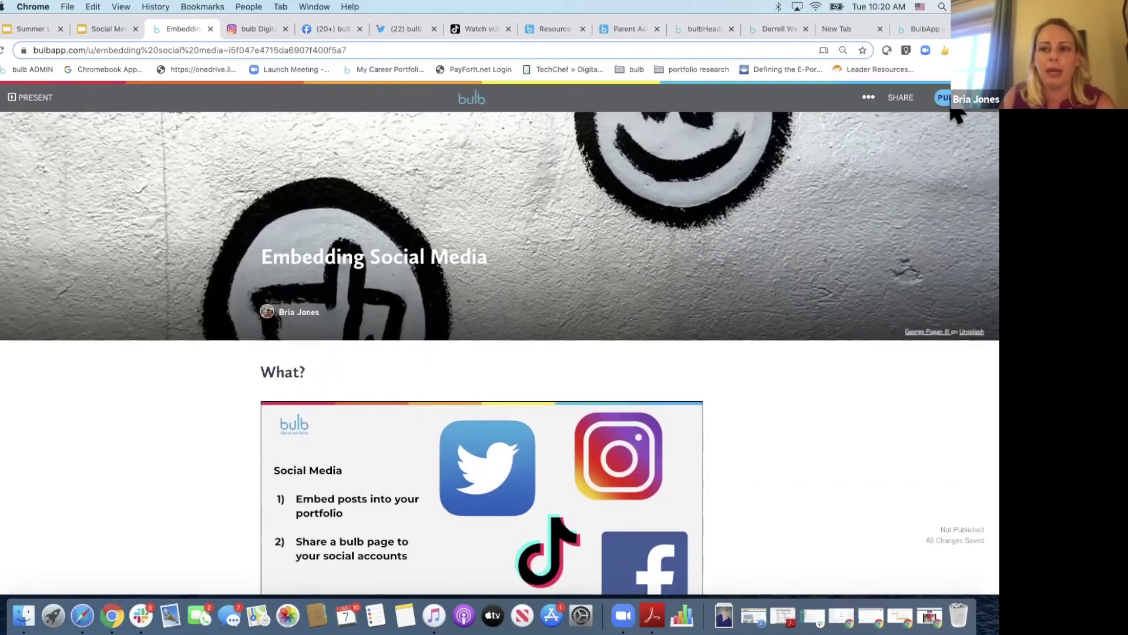
click(946, 98)
click(788, 188)
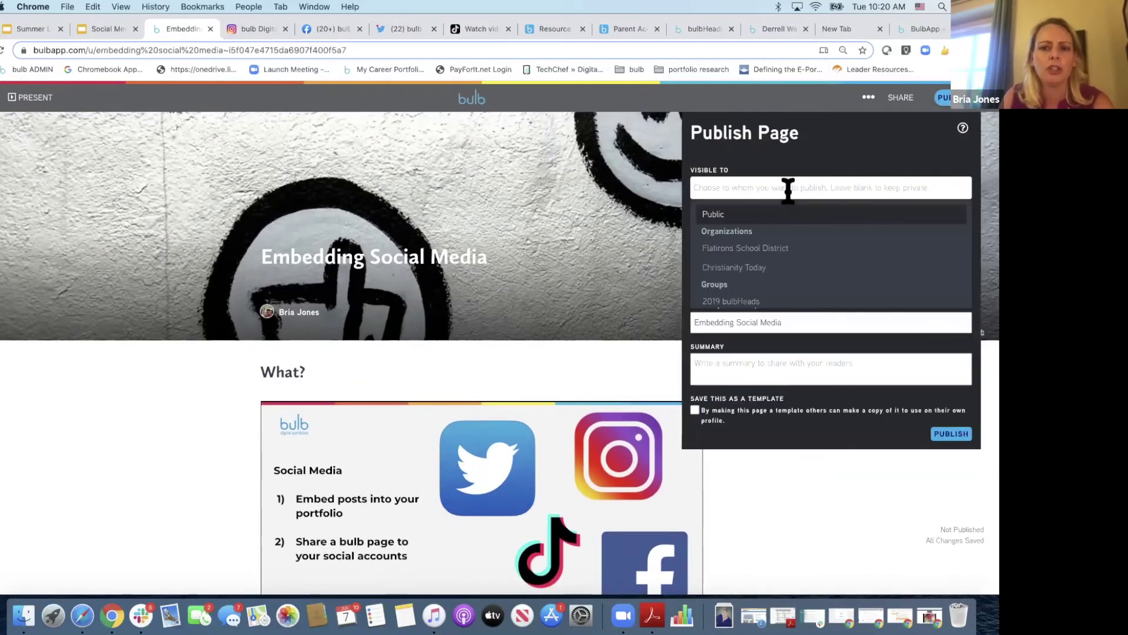
click(735, 215)
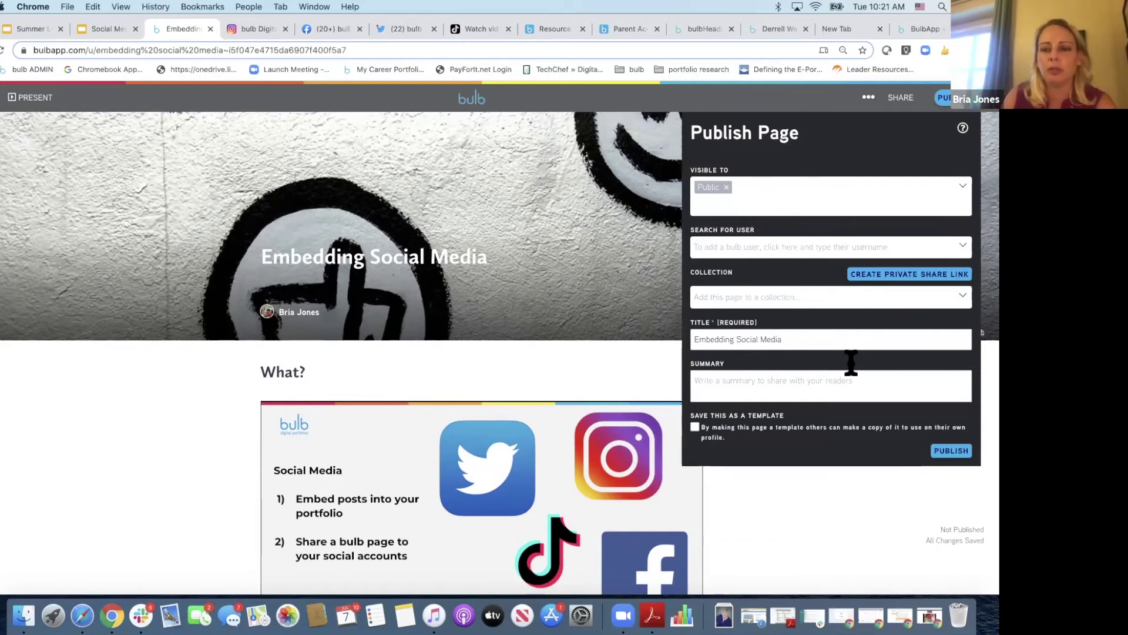
click(947, 451)
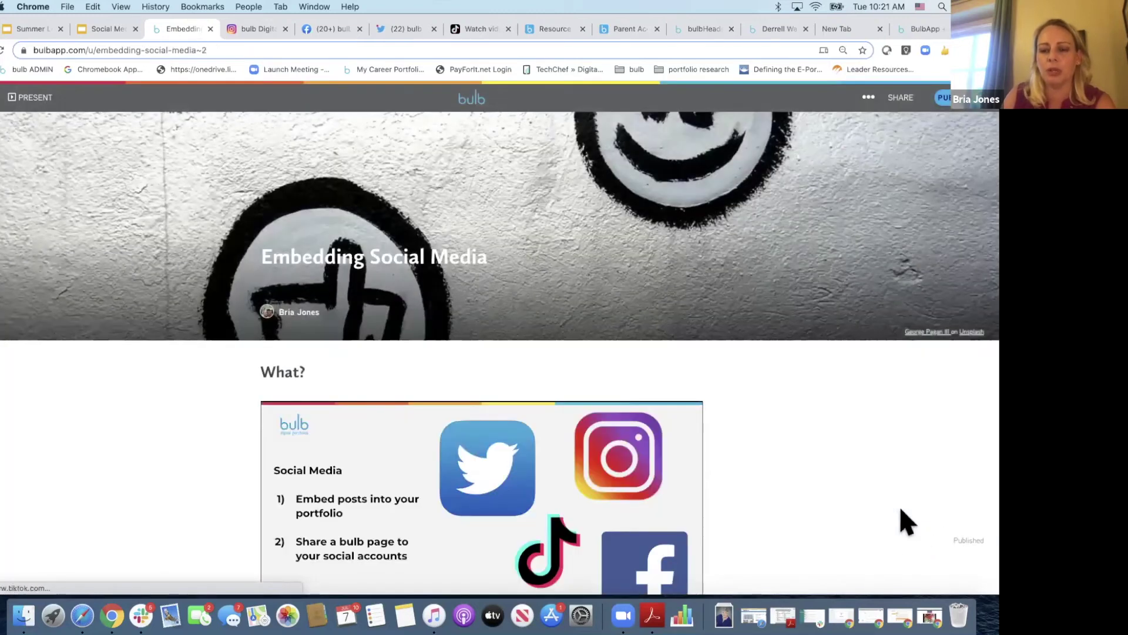
Share the published page on Twitter and send the tweet with a comment inviting readers to check out this great page about bulb and social media
click(904, 99)
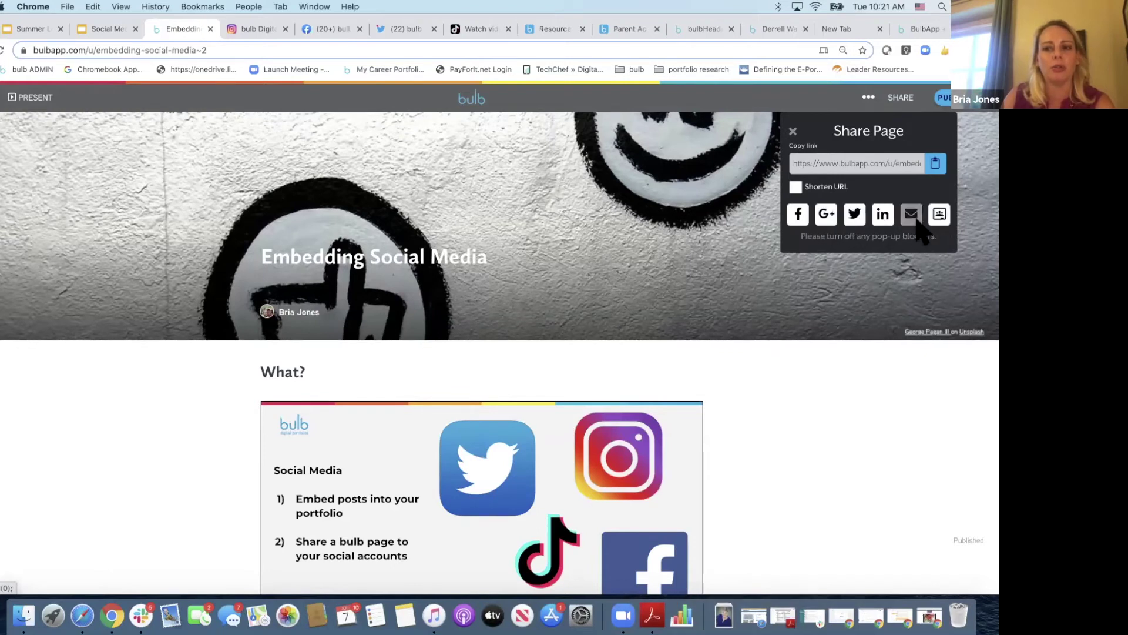
click(857, 218)
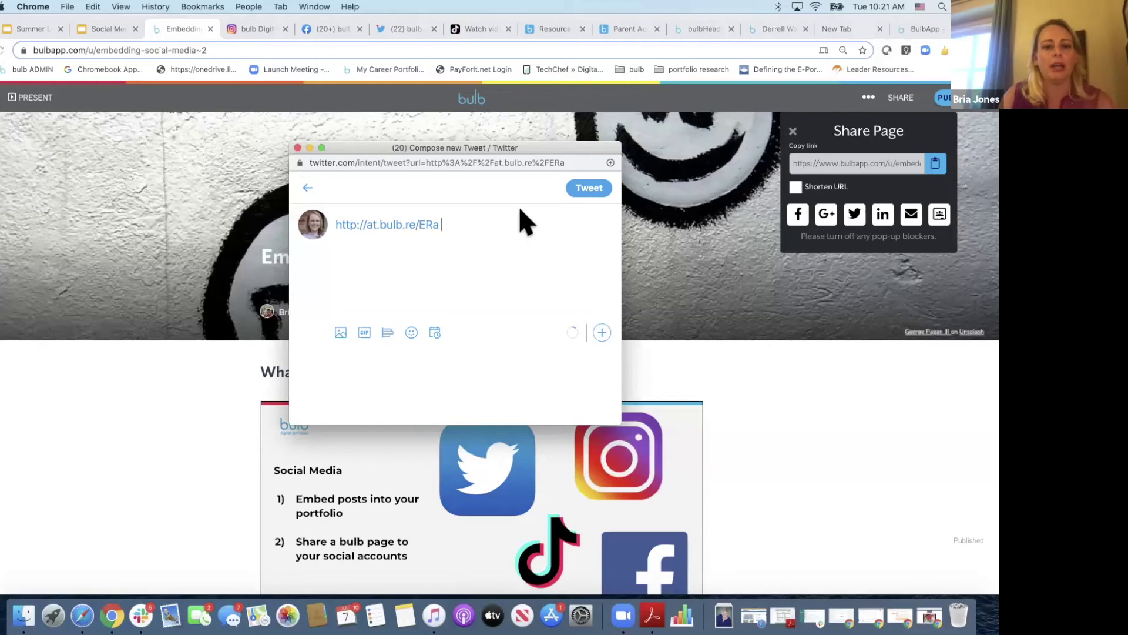
text(Che)
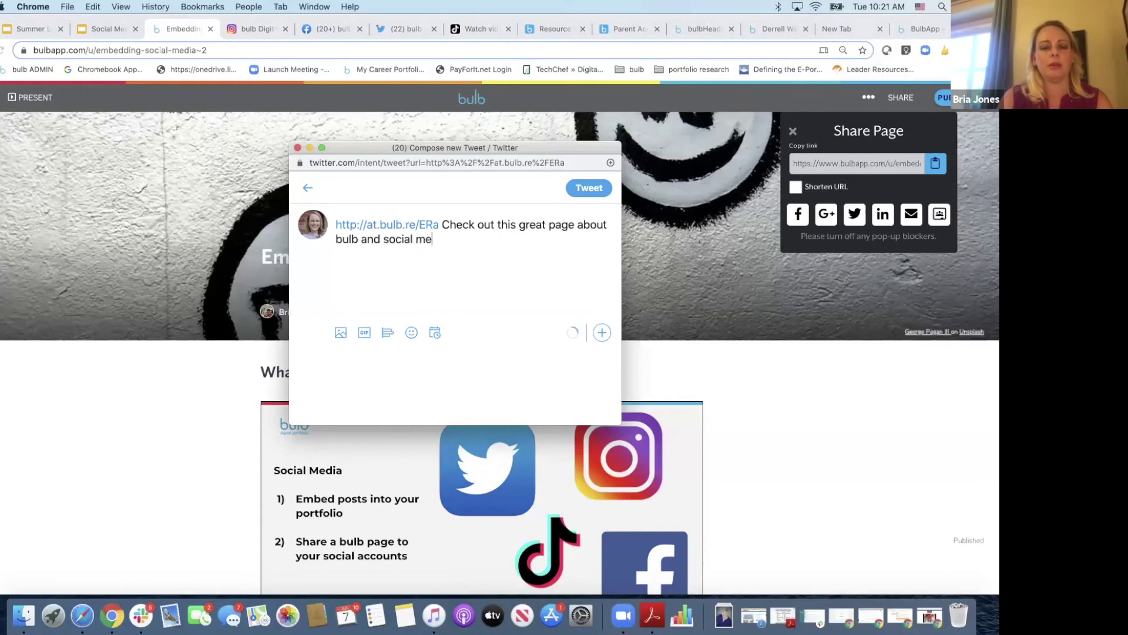
click(582, 187)
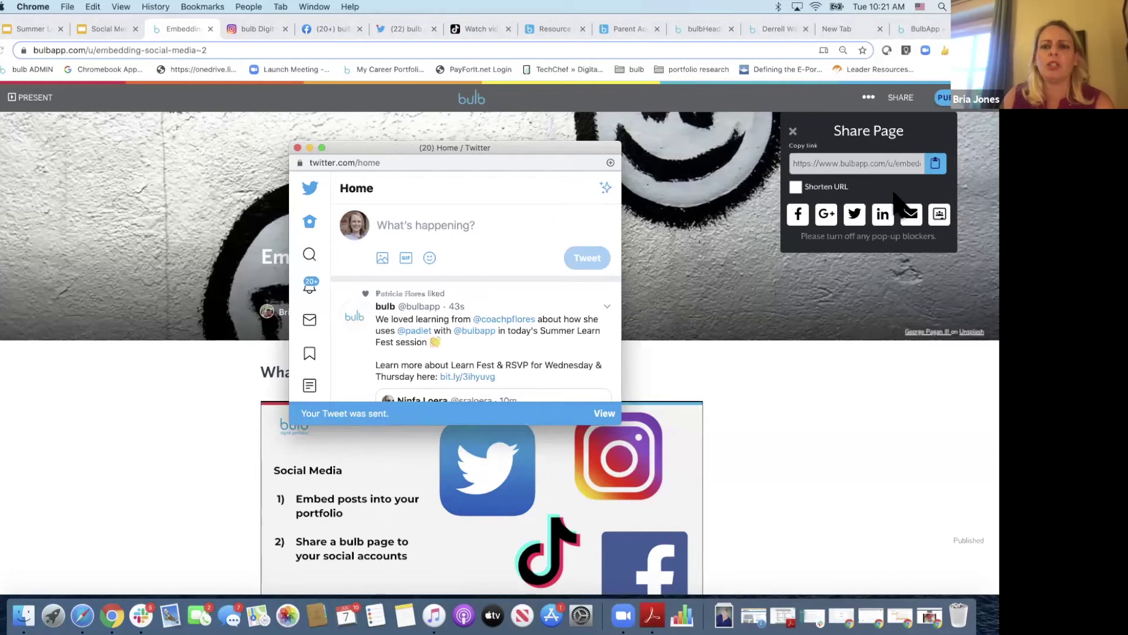
Copy the page's share link and paste it into a new tweet on the Twitter home page
click(936, 167)
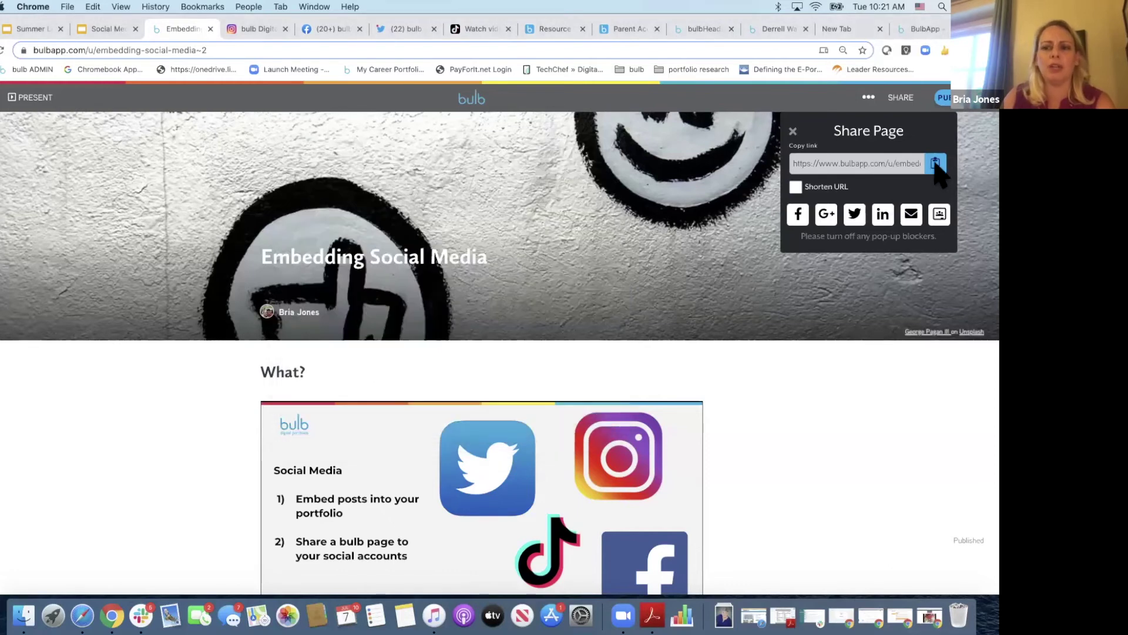
click(936, 165)
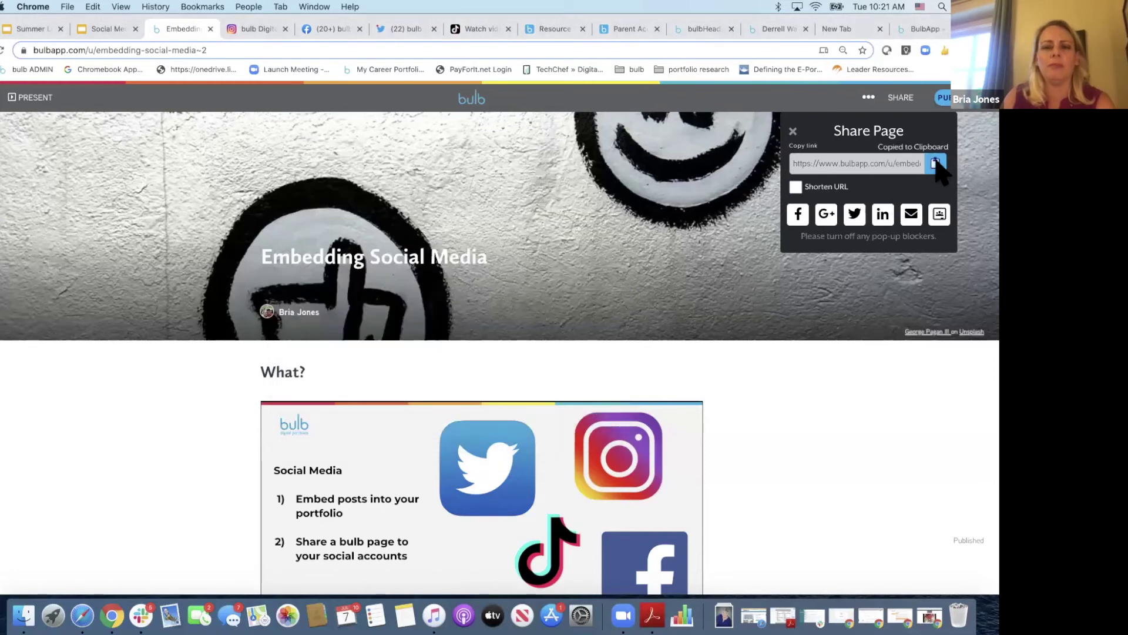
click(405, 29)
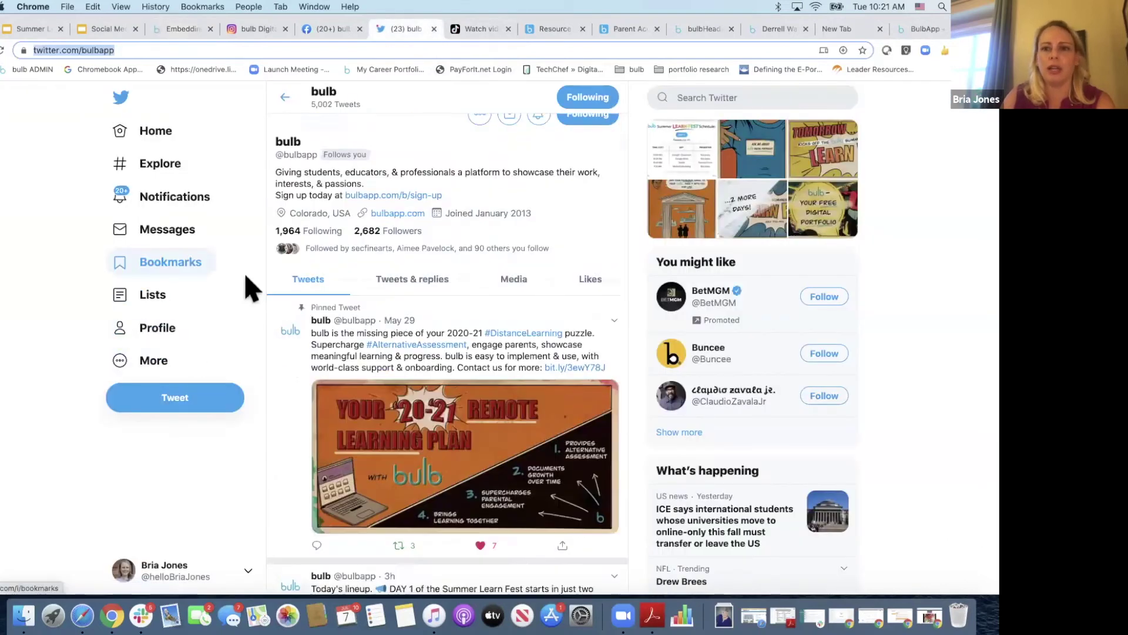
click(285, 98)
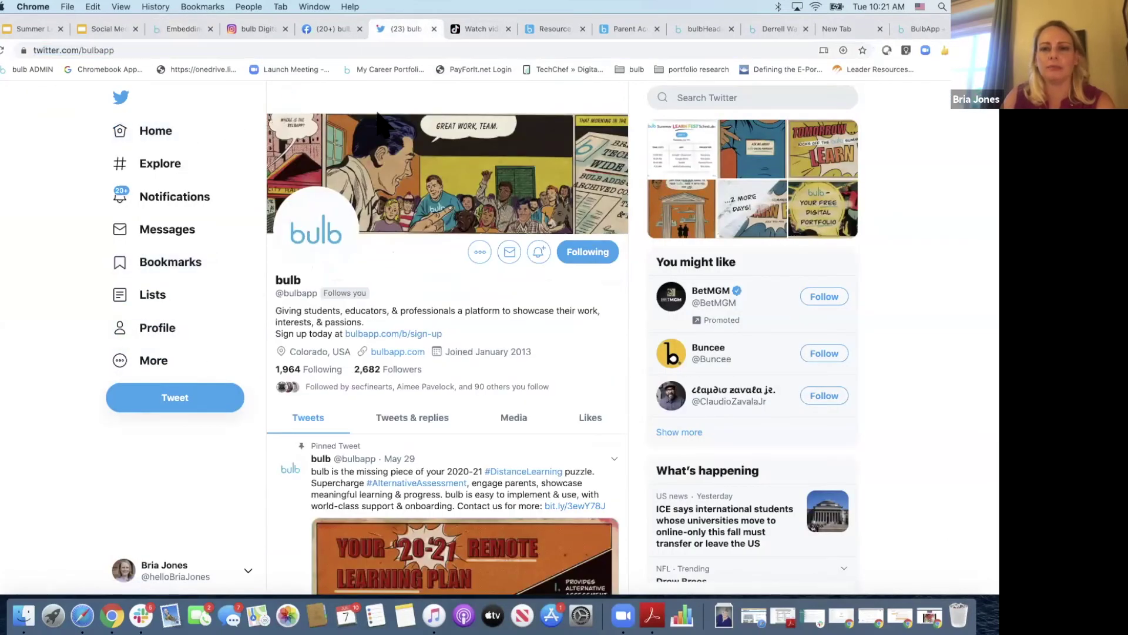
click(120, 100)
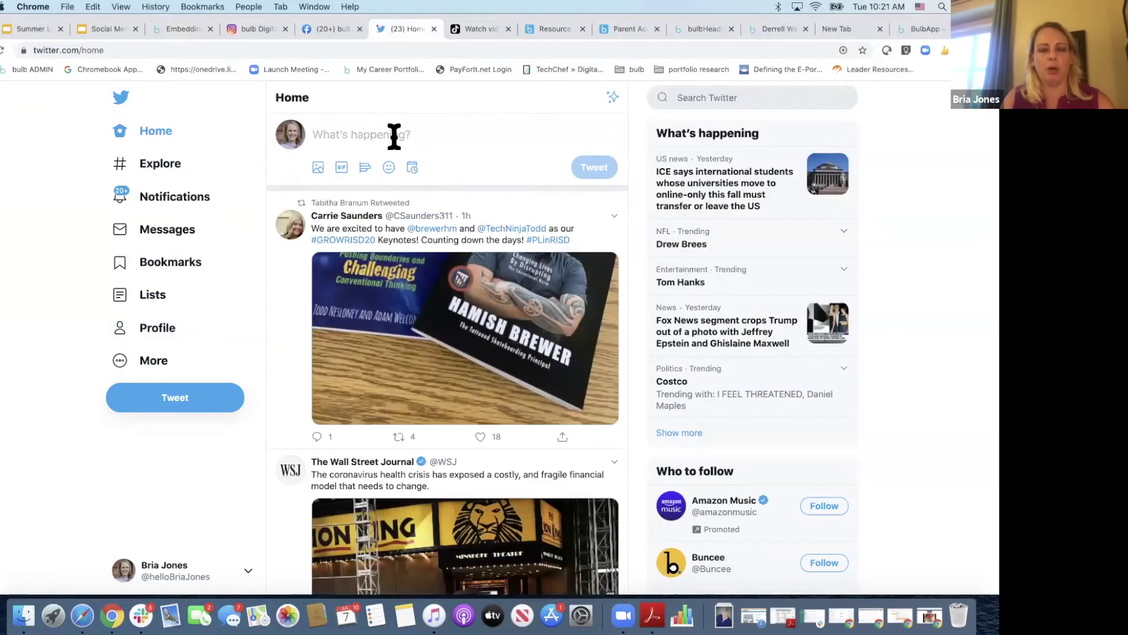
click(395, 134)
key(cmd+v)
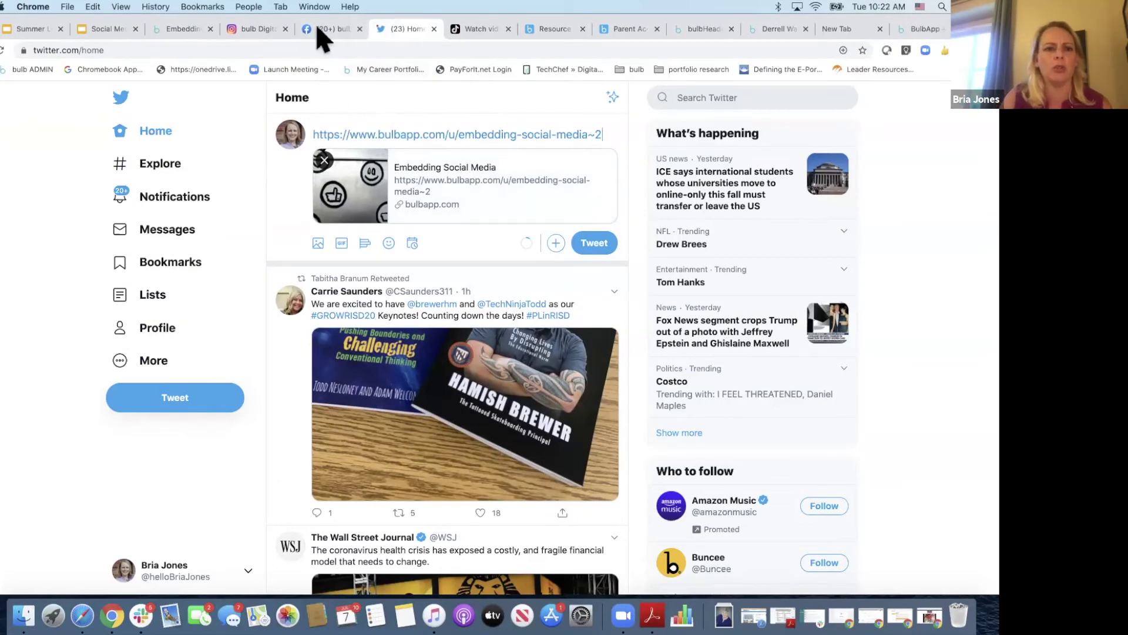
Return to the Embedding Social Media page in bulb and go from it to the portfolio's main page
click(187, 30)
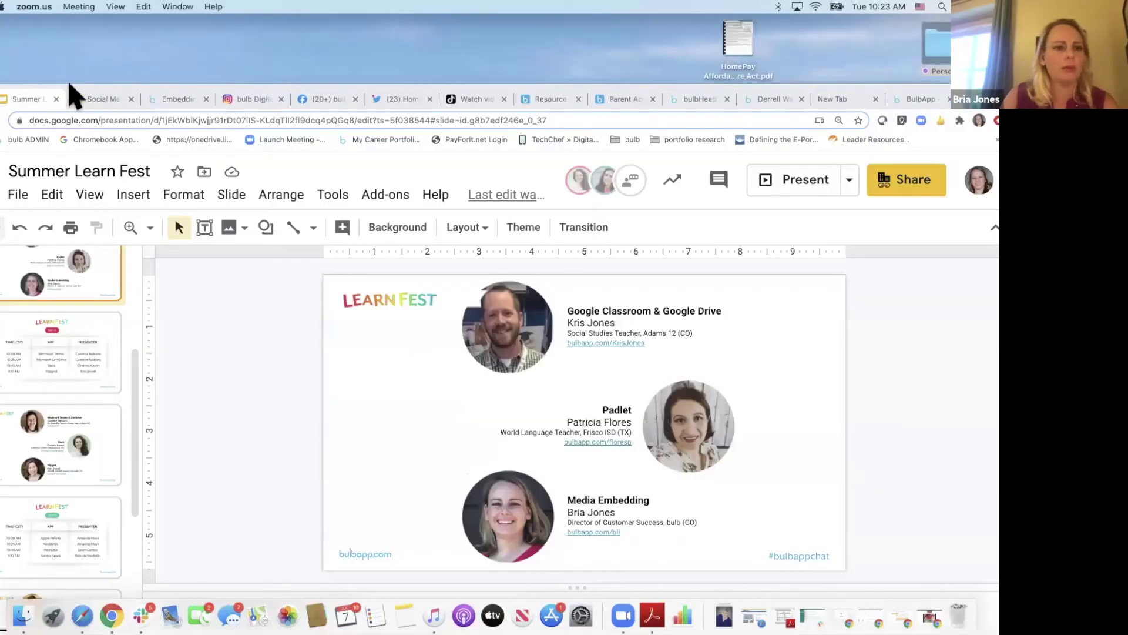
drag(70, 93, 69, 34)
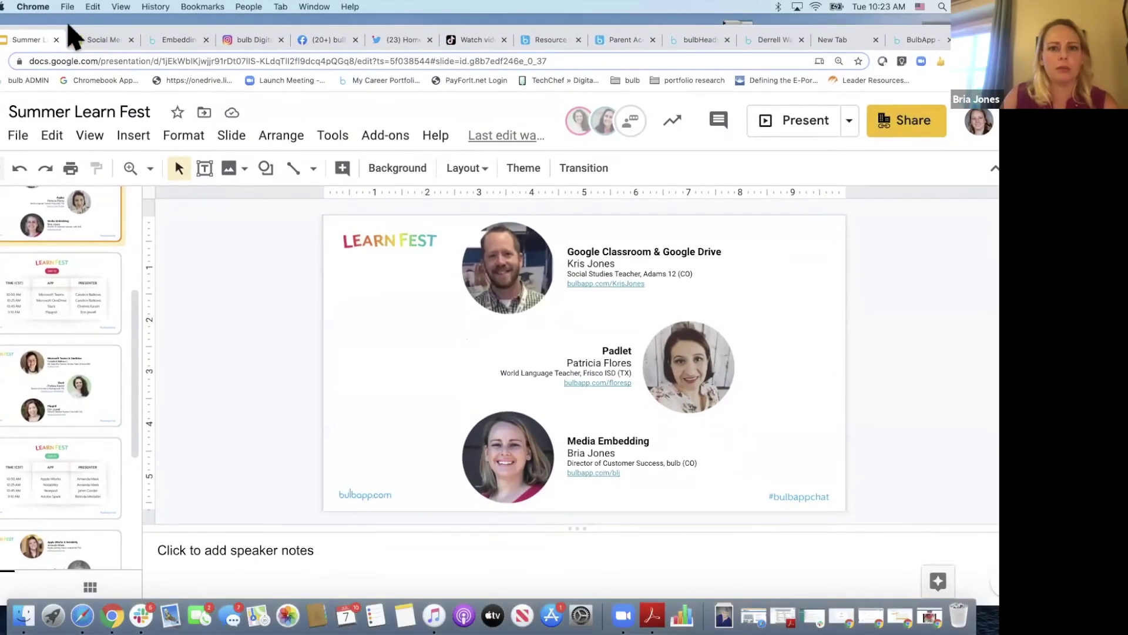
click(546, 41)
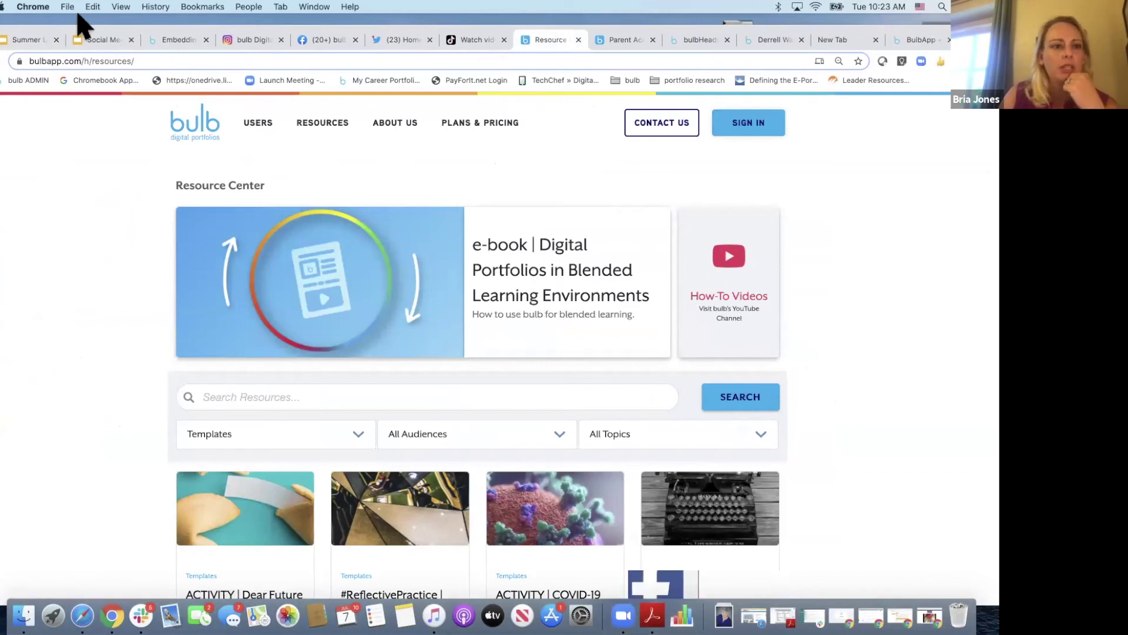
key(super+3)
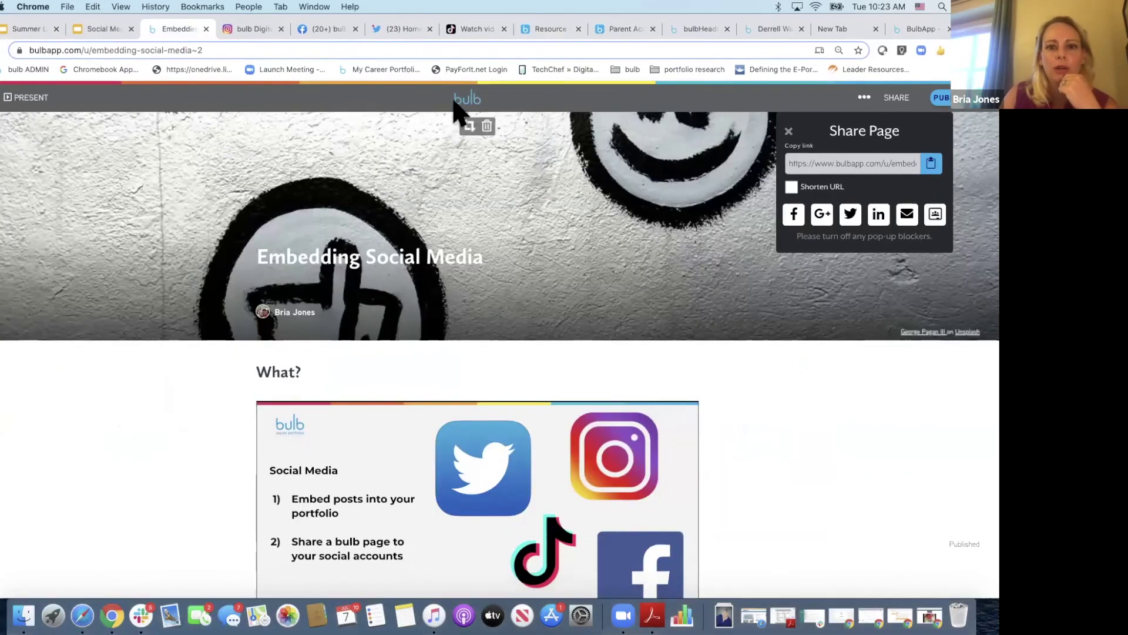
click(467, 106)
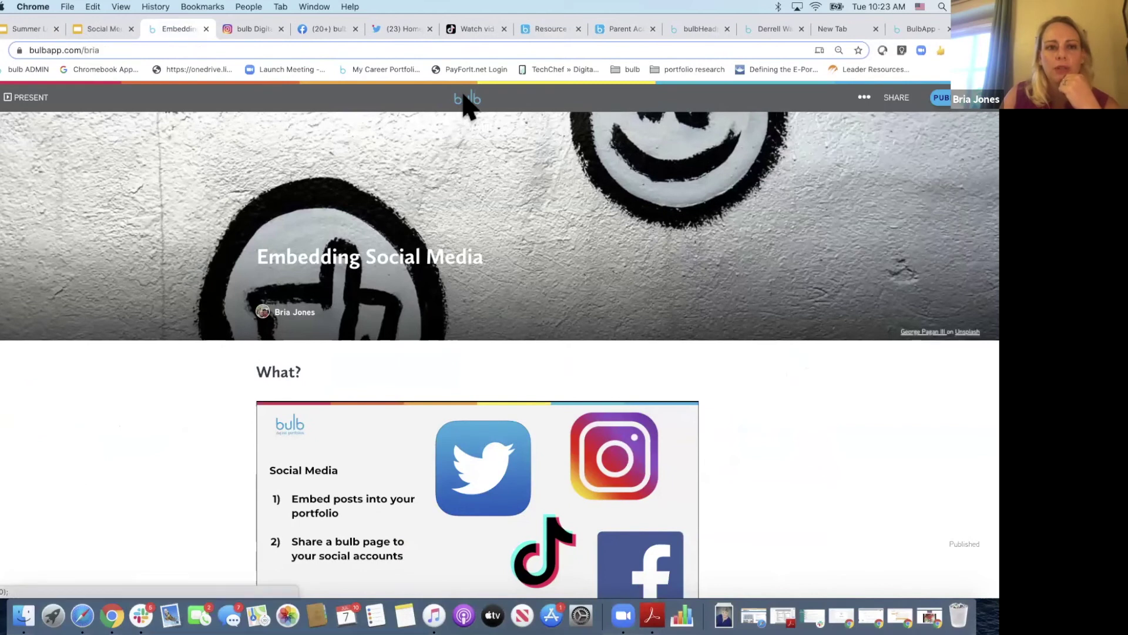
click(465, 105)
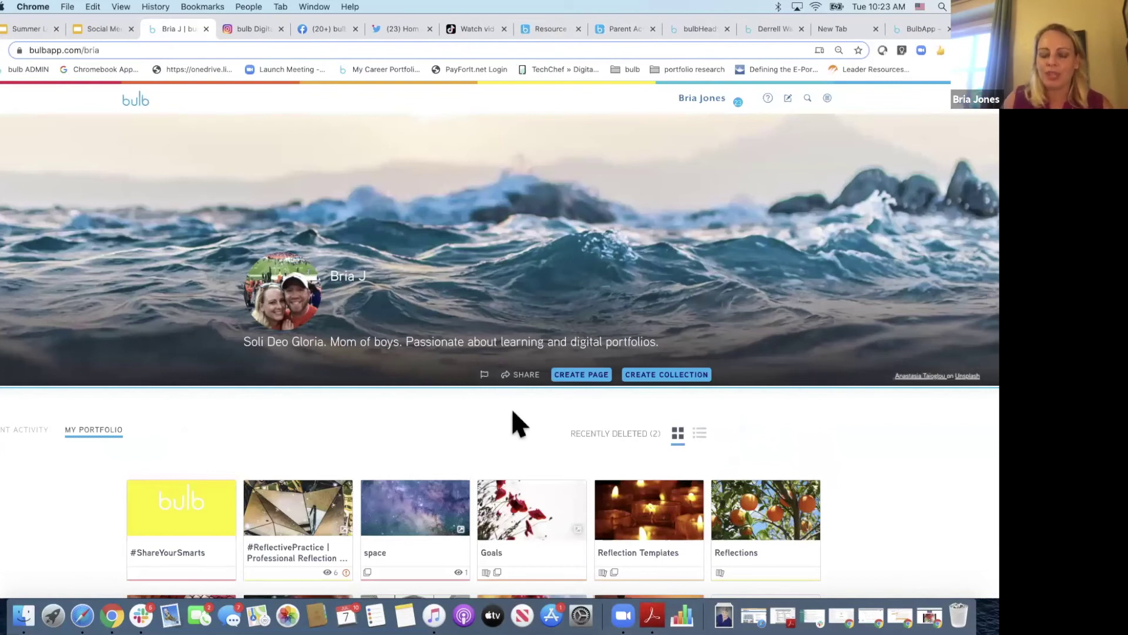
Open bulb's Resource Center from the additional account options of the portfolio
click(827, 98)
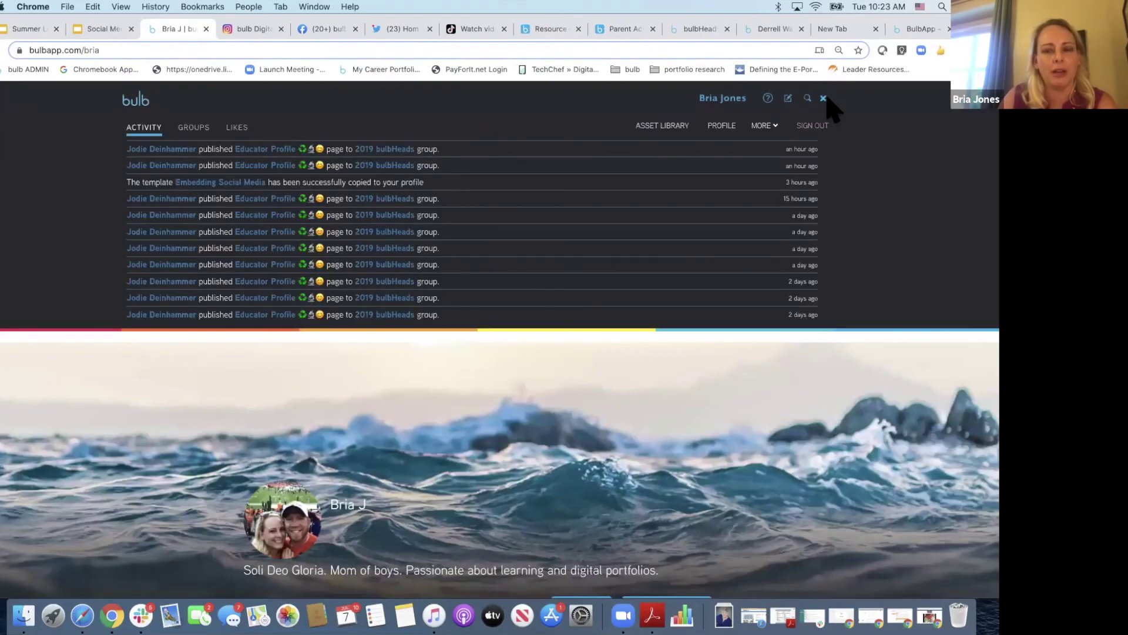
click(764, 130)
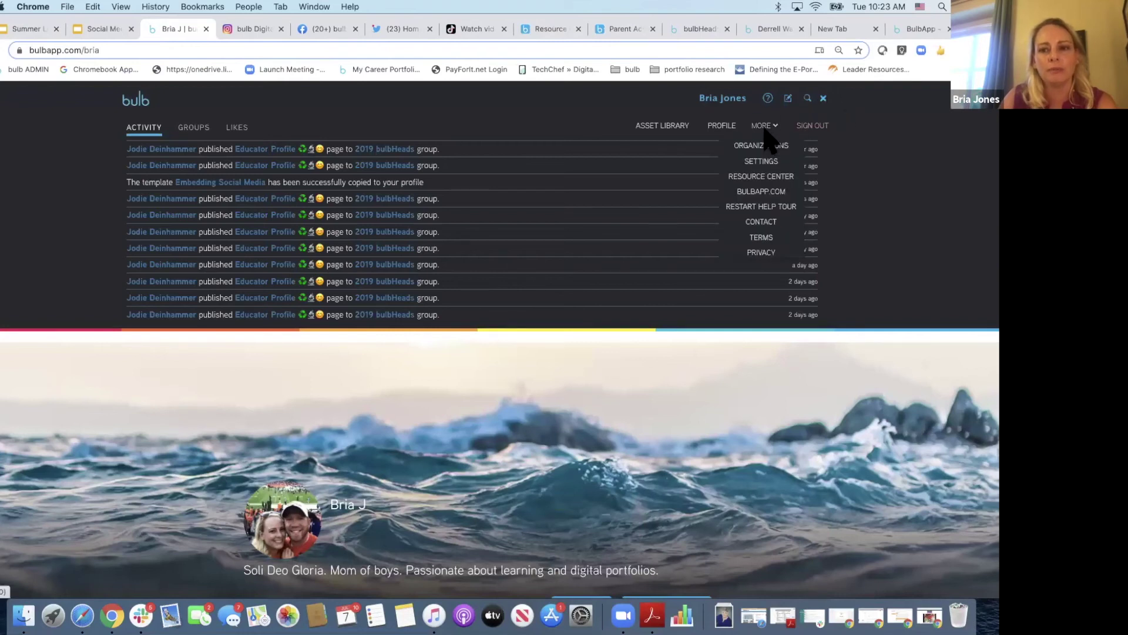
click(768, 179)
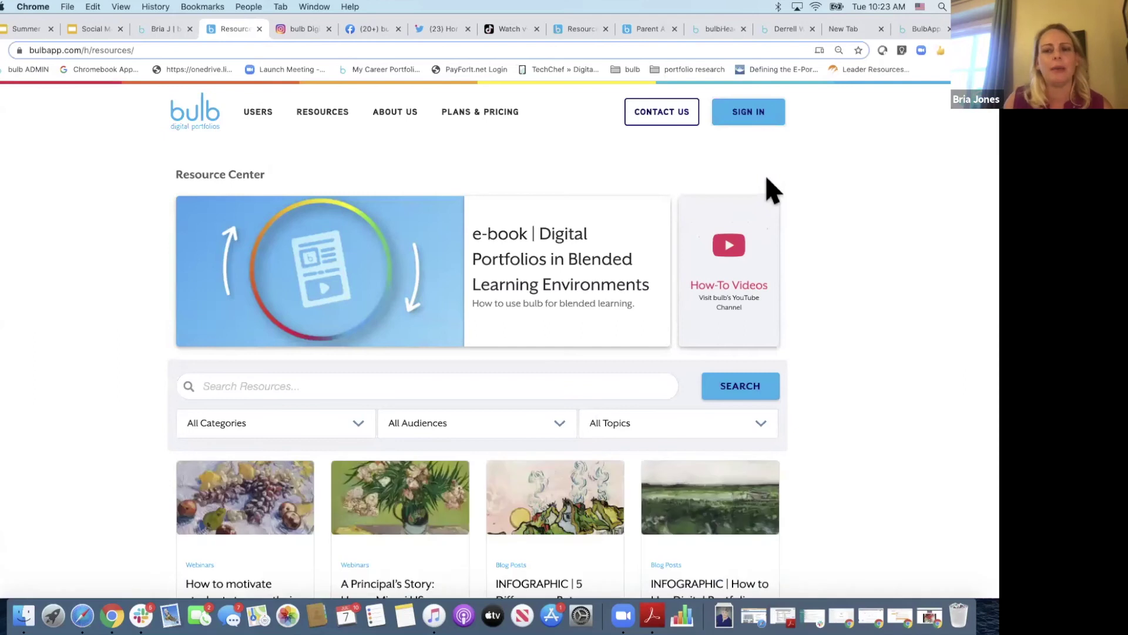
List the Resource Center's categories, and show the Resources links on the bulb home page
scroll(846, 325, down, 3)
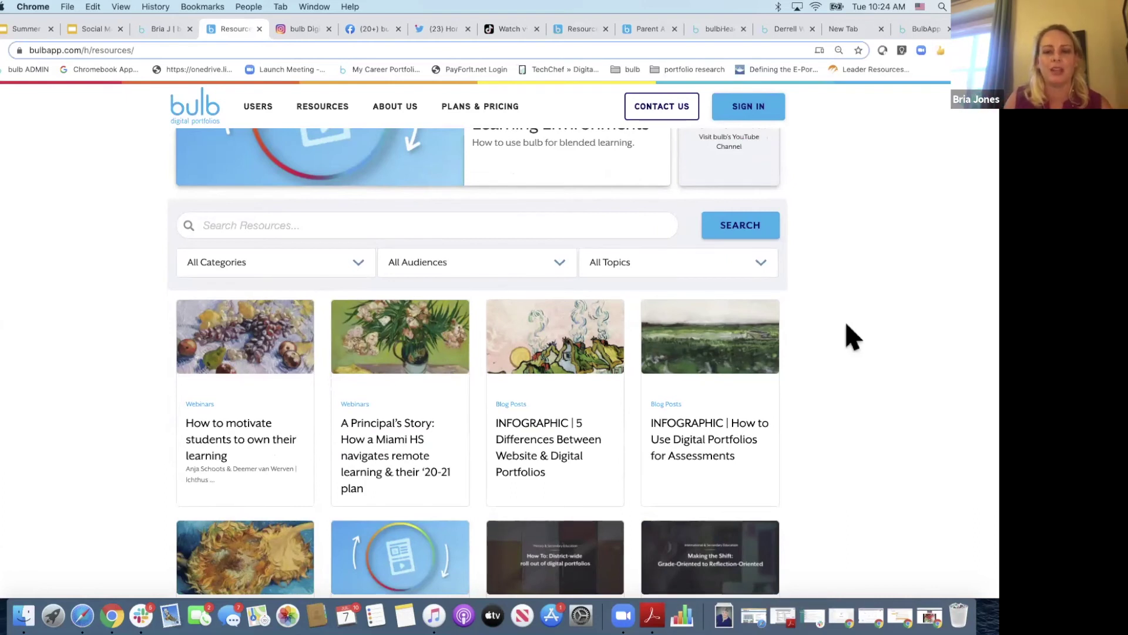
click(356, 262)
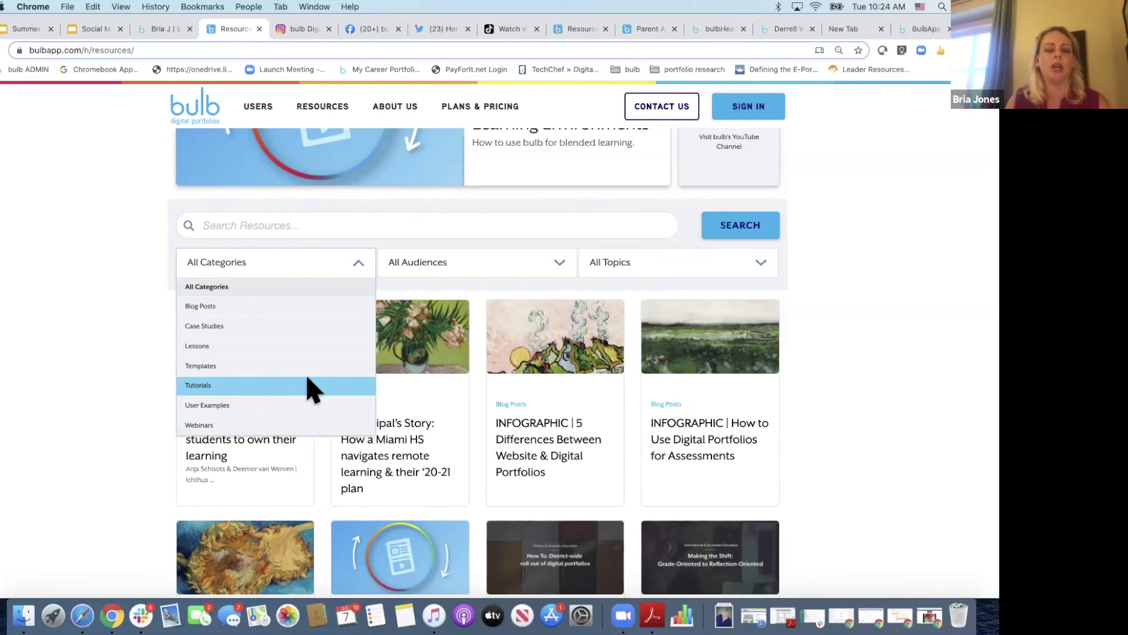
click(199, 107)
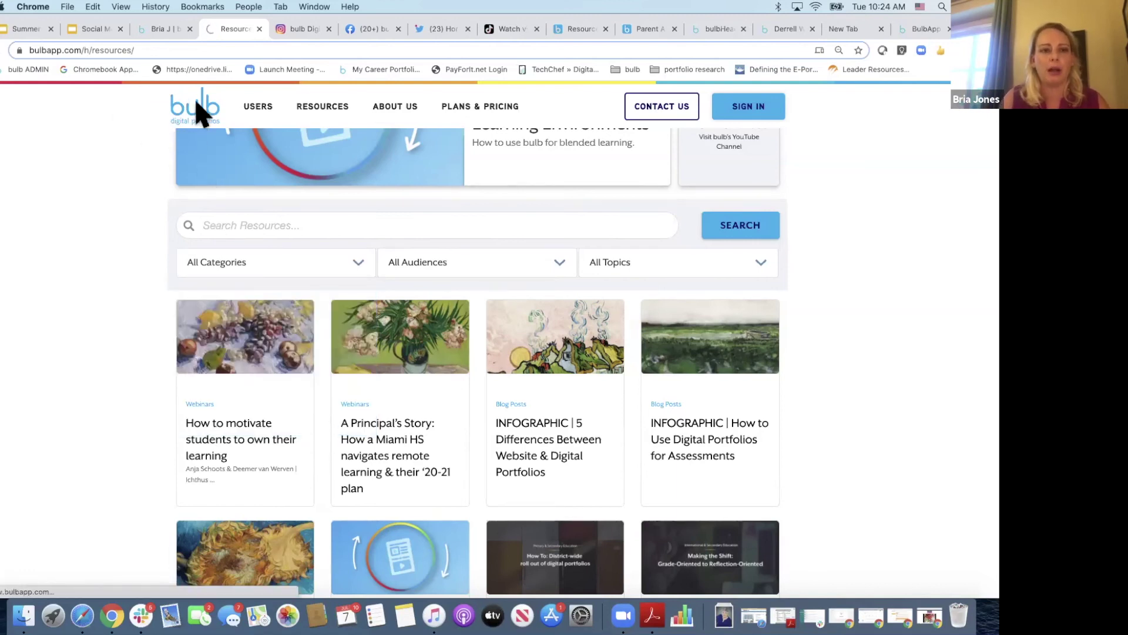
mouse_move(321, 115)
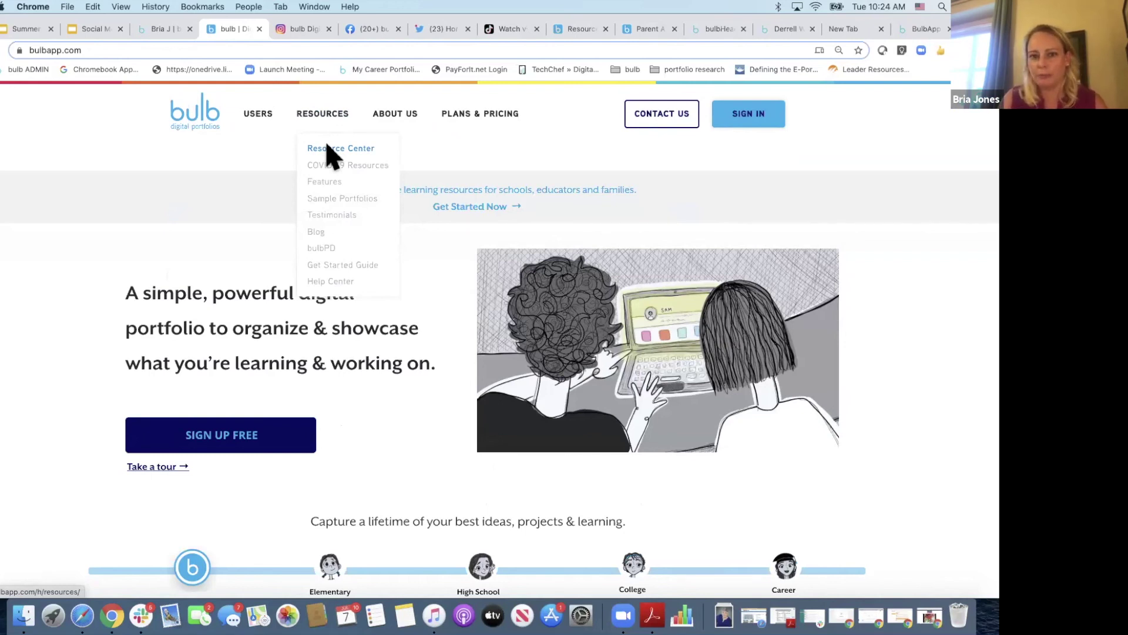
Open The Application from the bulbHeads collection and enter the applicant's first name in the First and Last Name field
click(715, 29)
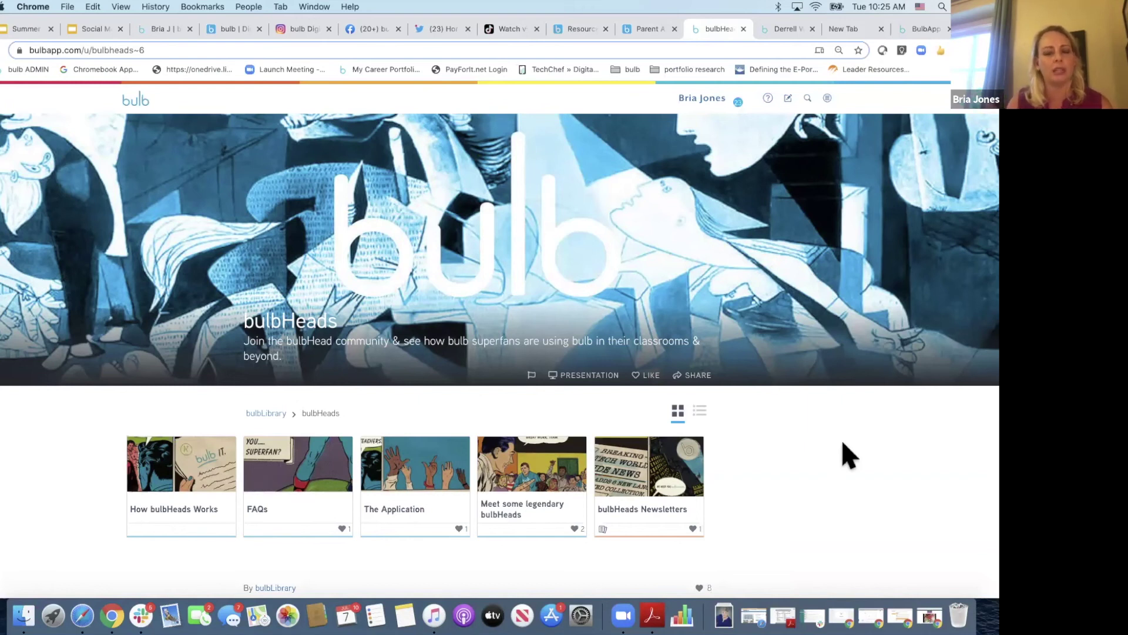
click(411, 511)
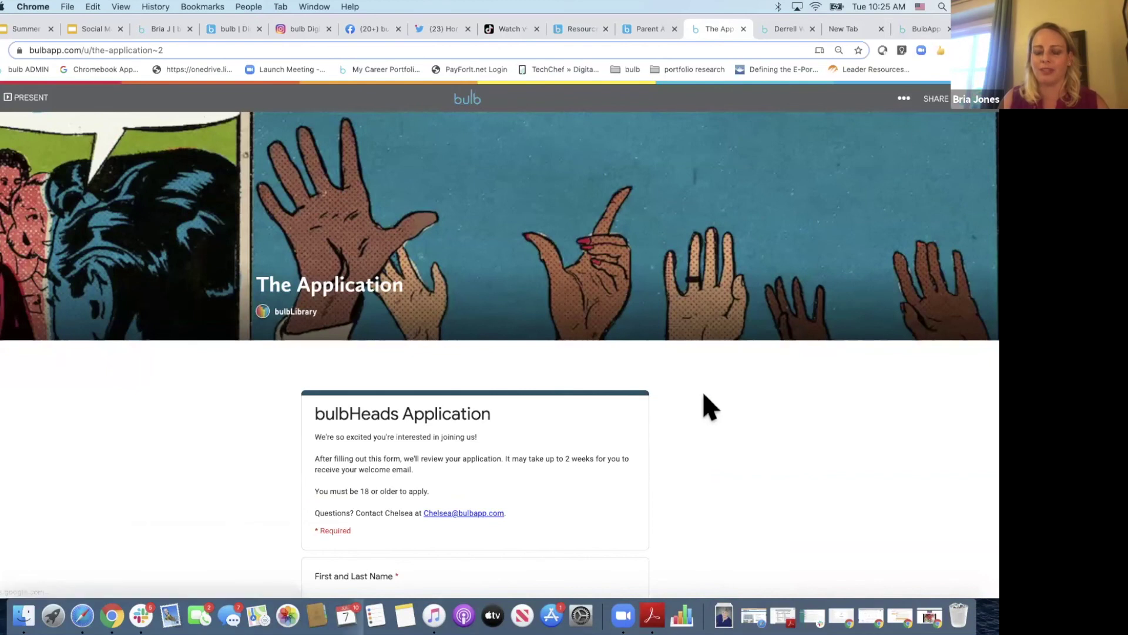
scroll(770, 421, down, 3)
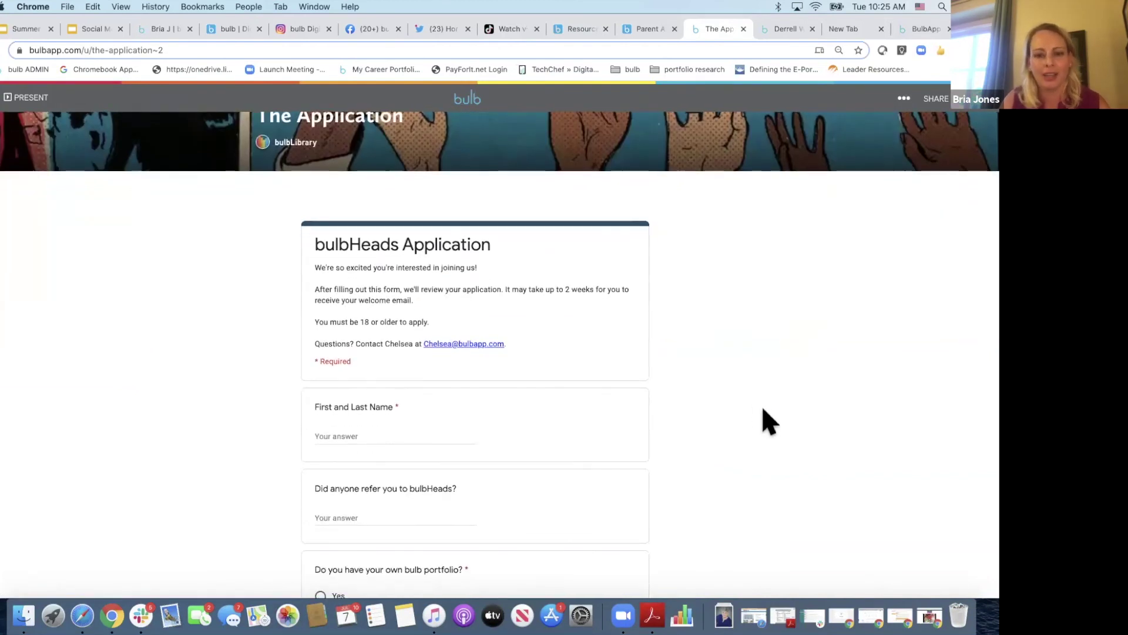
scroll(770, 422, down, 3)
click(374, 286)
text(Bria)
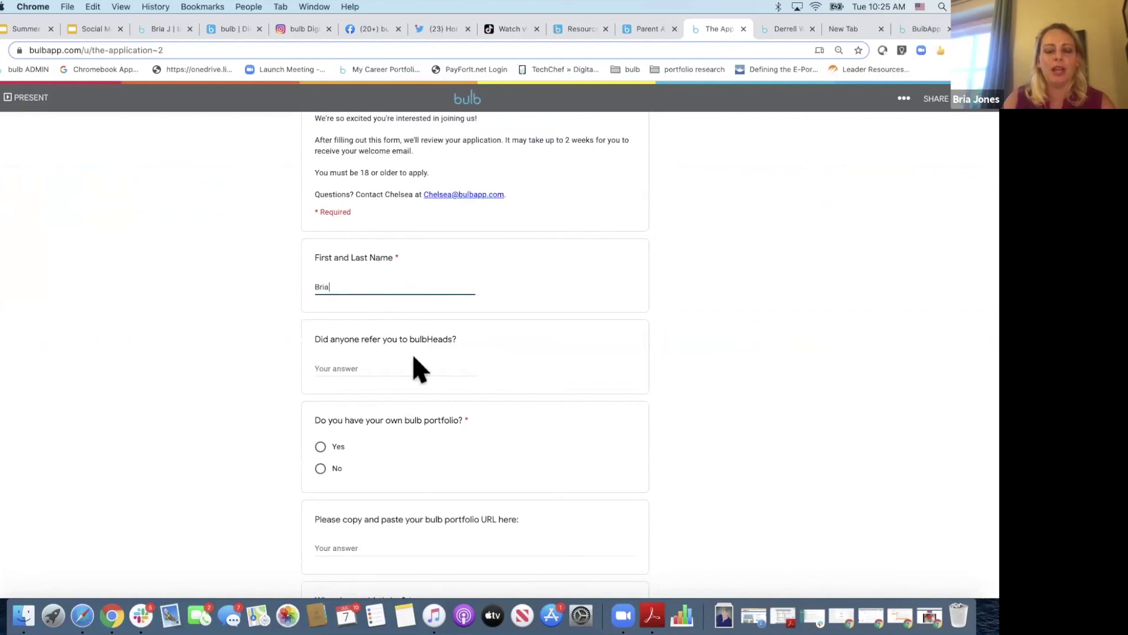
Review the remaining questions of the bulbHeads application form, and switch to the Social Media Summer Learn Fest Slide Deck in Google Slides
scroll(402, 371, down, 7)
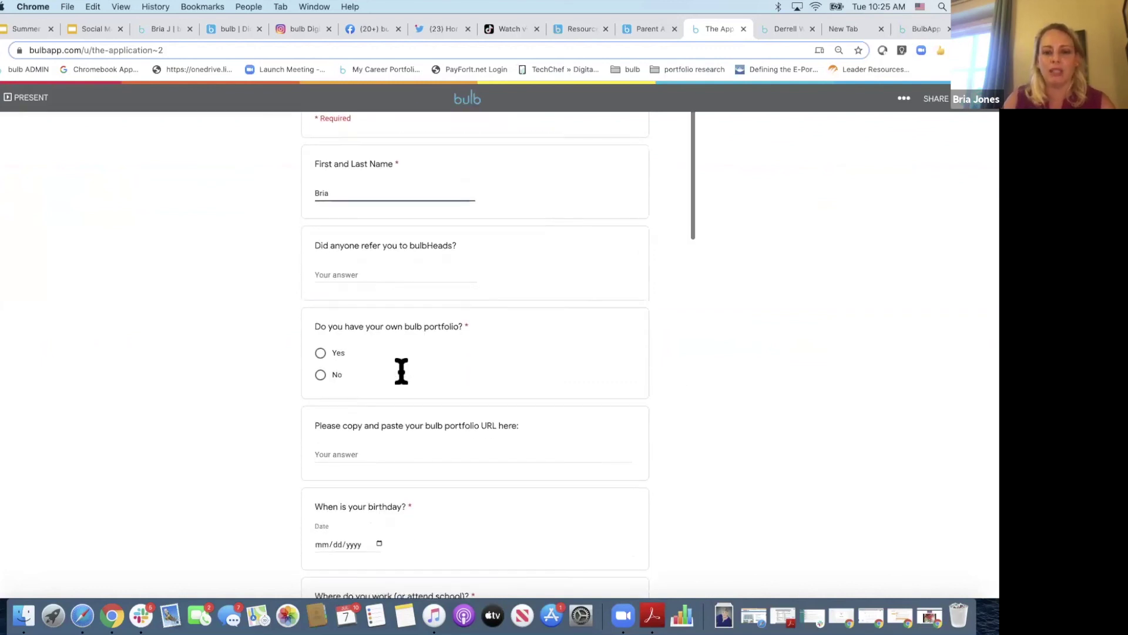
scroll(401, 371, down, 20)
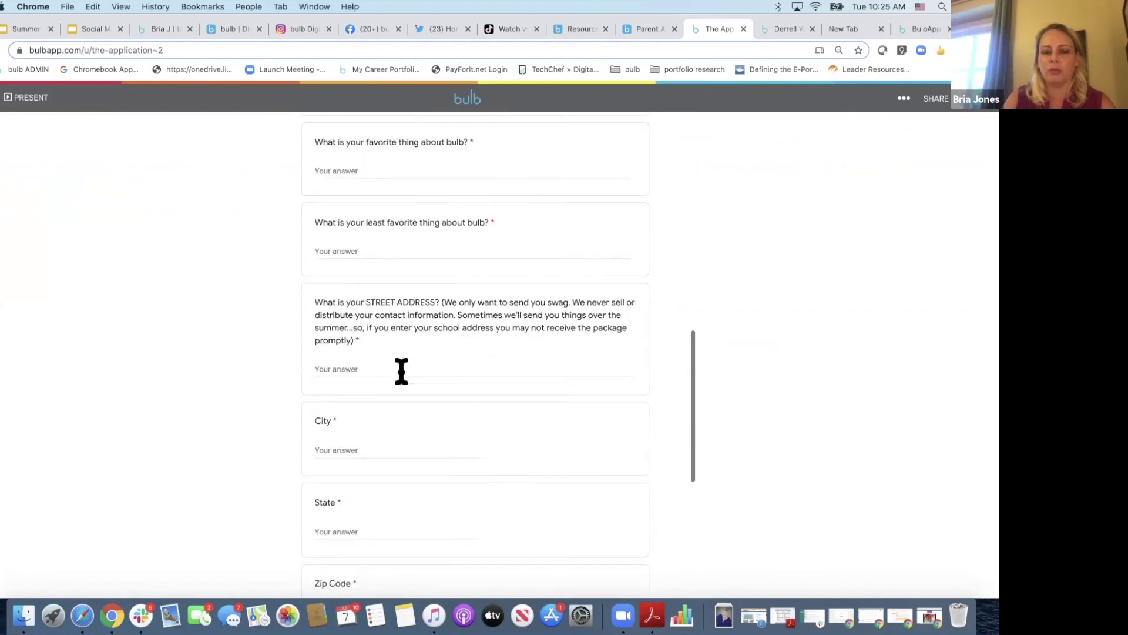
scroll(401, 371, down, 8)
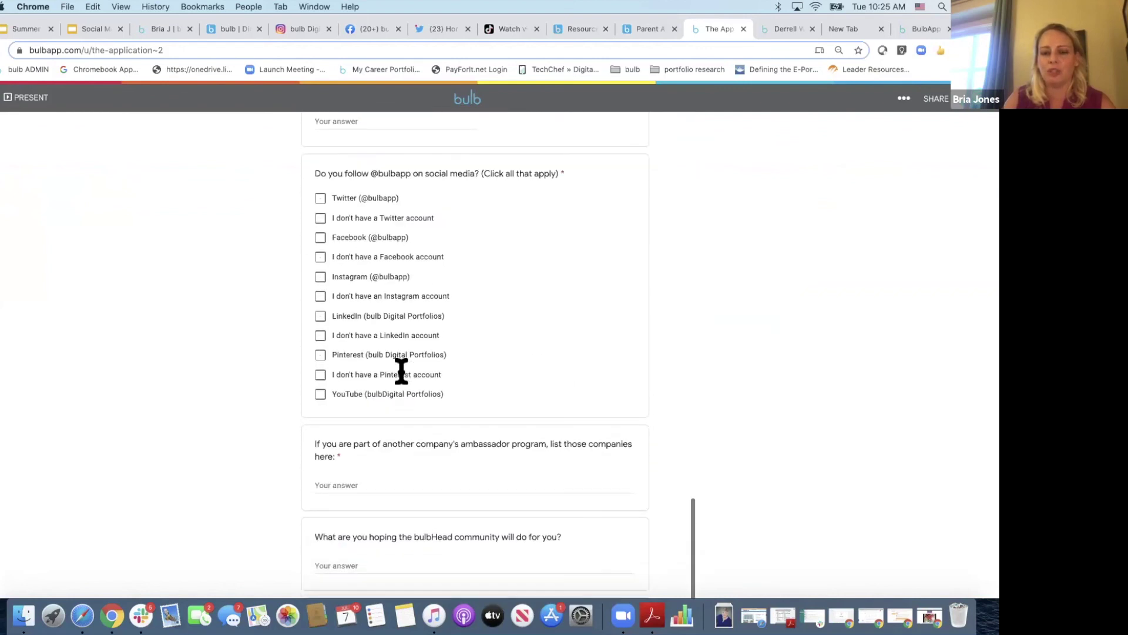
scroll(401, 370, up, 20)
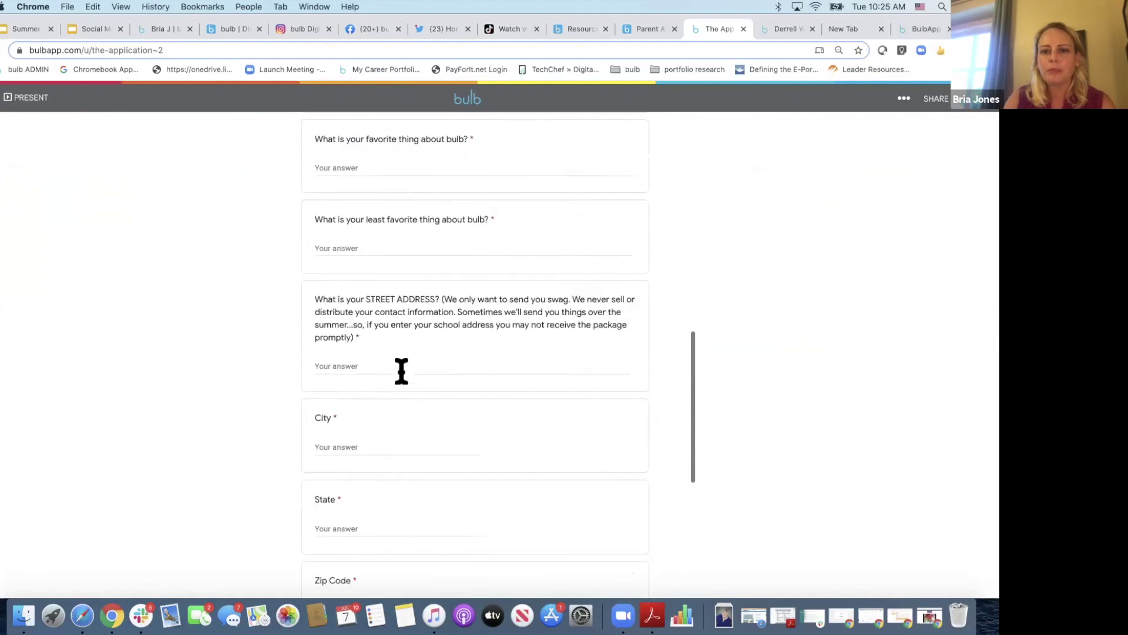
scroll(401, 371, up, 4)
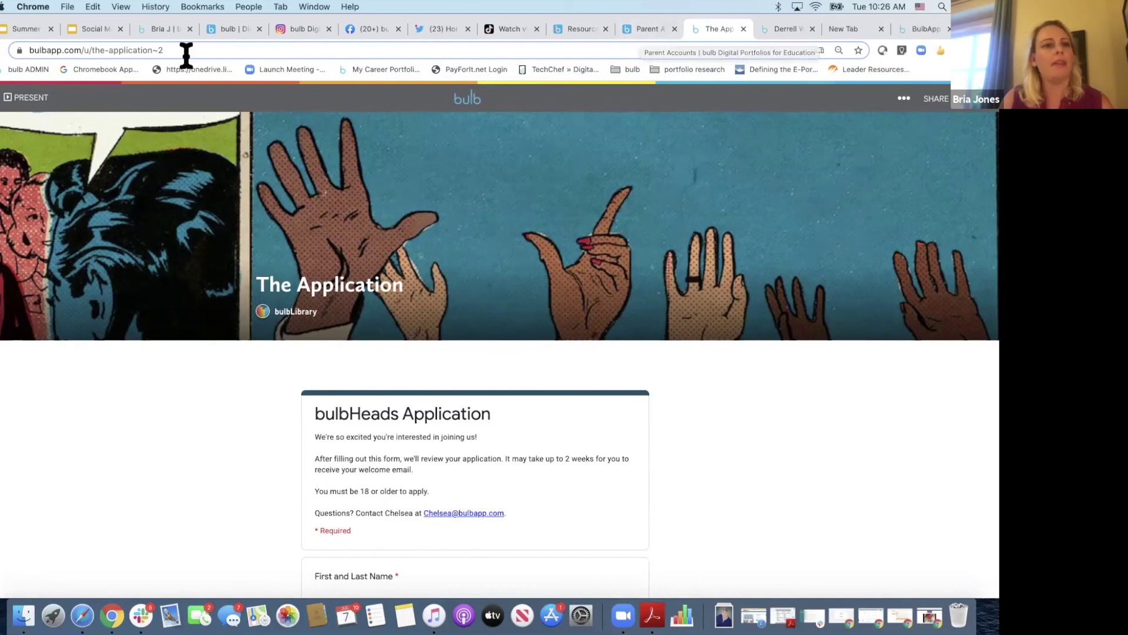
click(85, 29)
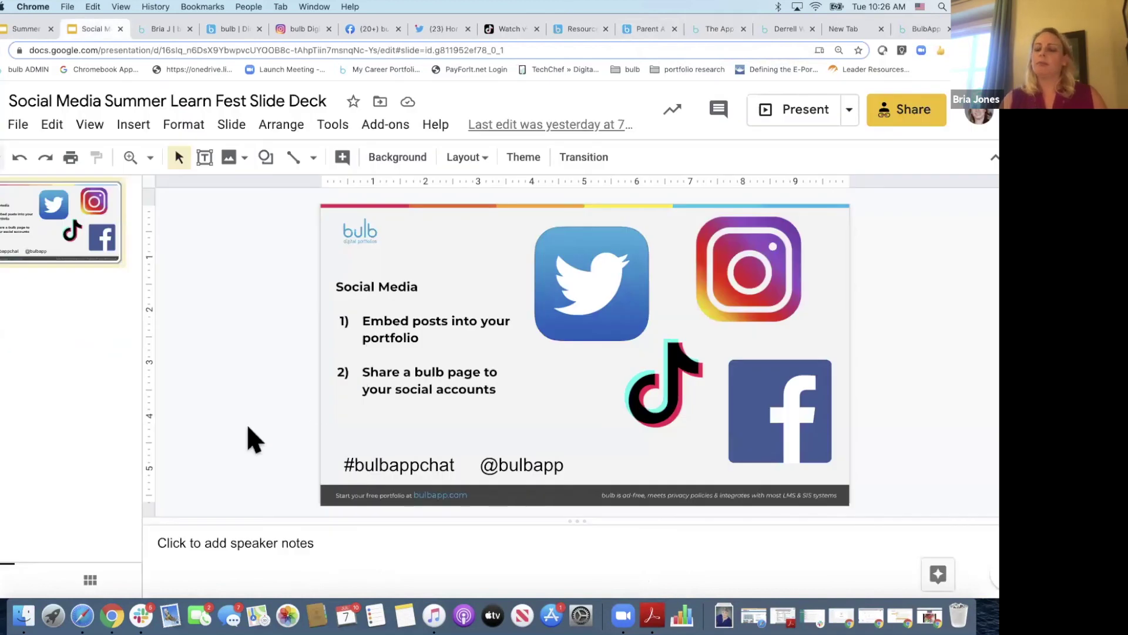